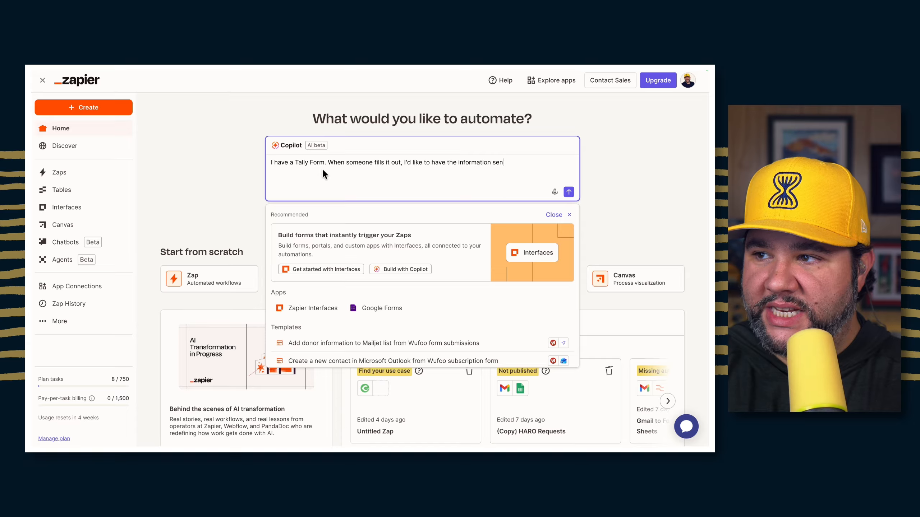
# - Finish the Copilot prompt about sending Tally form information to a Google Sheet and open the proposed Zap in the Zap Editor
pyautogui.write('oogle Sheet.')
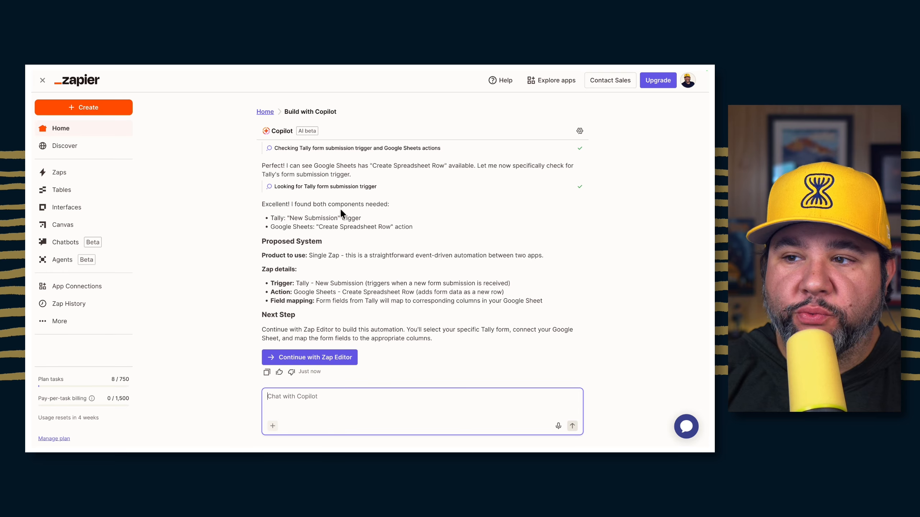
pyautogui.scroll(3, 331, 223)
pyautogui.scroll(-3, 332, 228)
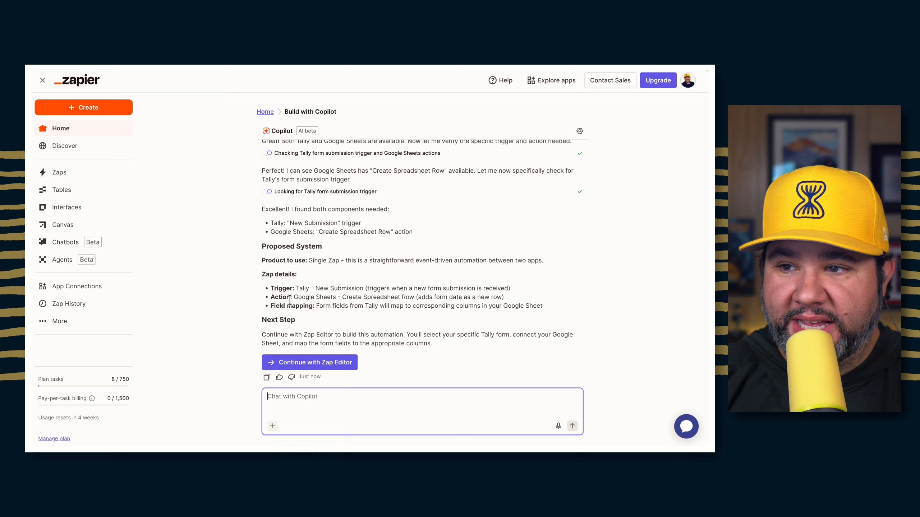
pyautogui.scroll(-1, 285, 290)
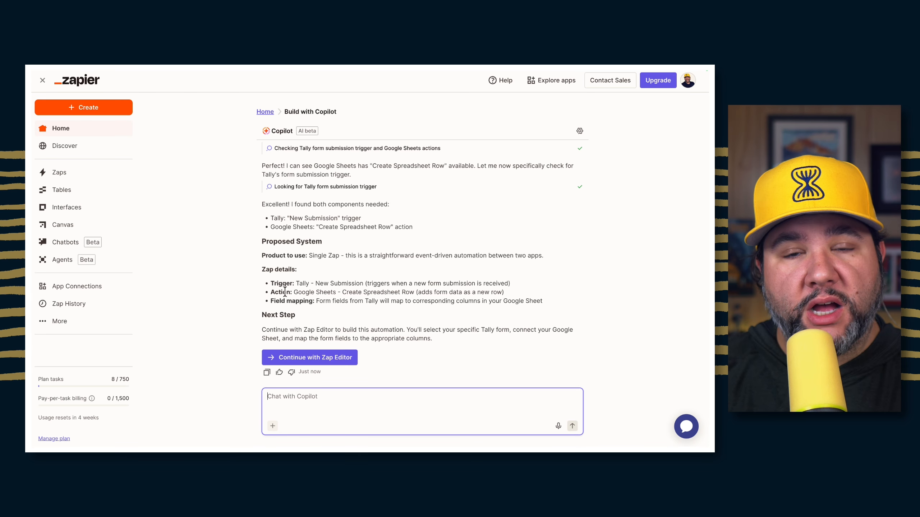
pyautogui.click(327, 358)
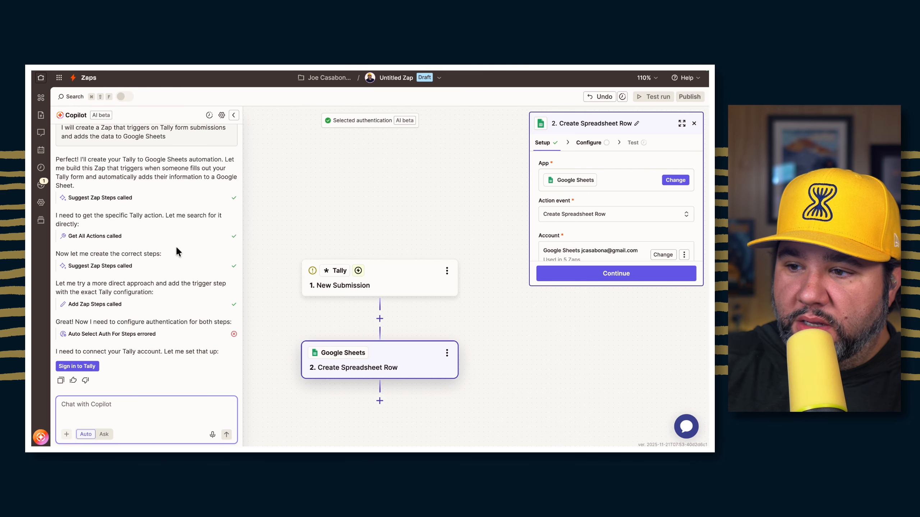
# - Connect the Tally account by authorizing Zapier's access, and select "Lead generation form" for the New Submission trigger
pyautogui.click(92, 368)
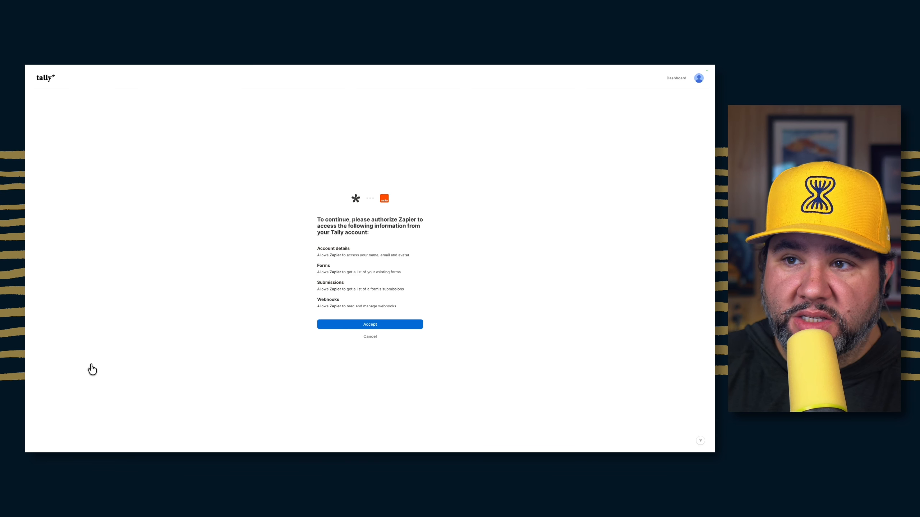
pyautogui.click(370, 325)
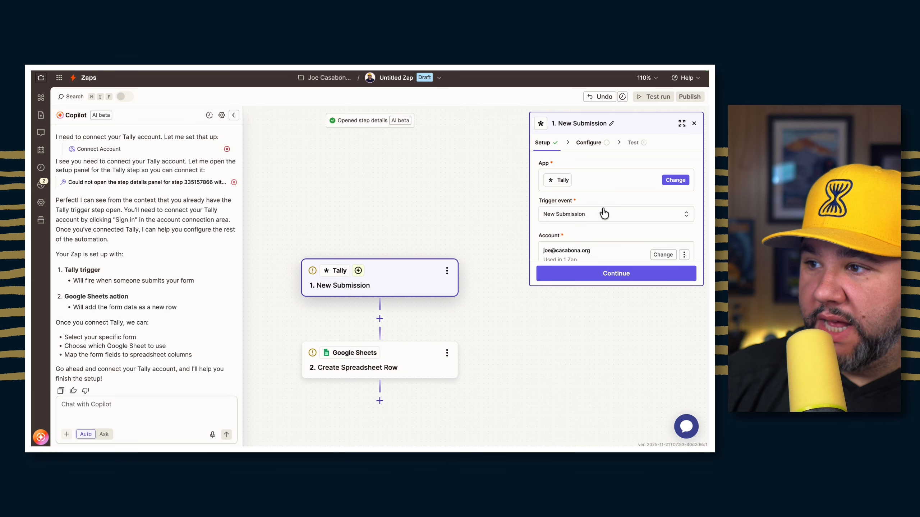
pyautogui.click(605, 273)
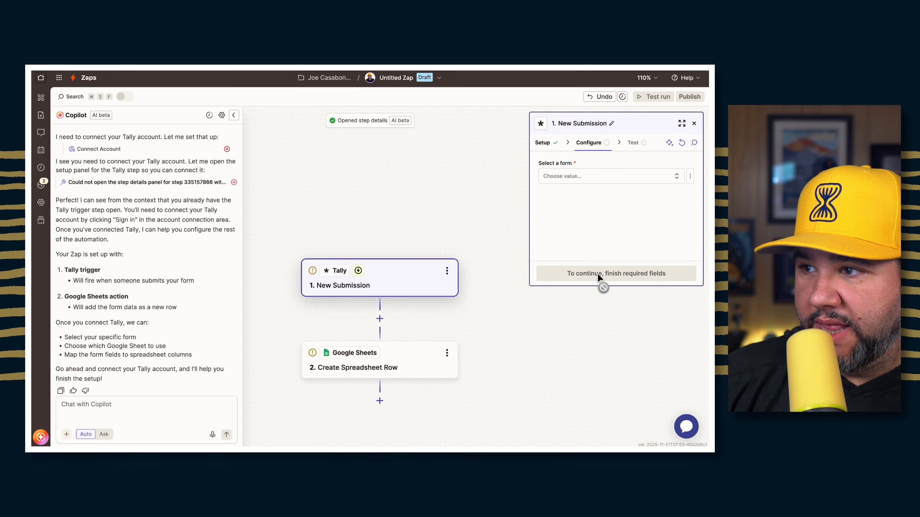
pyautogui.click(604, 178)
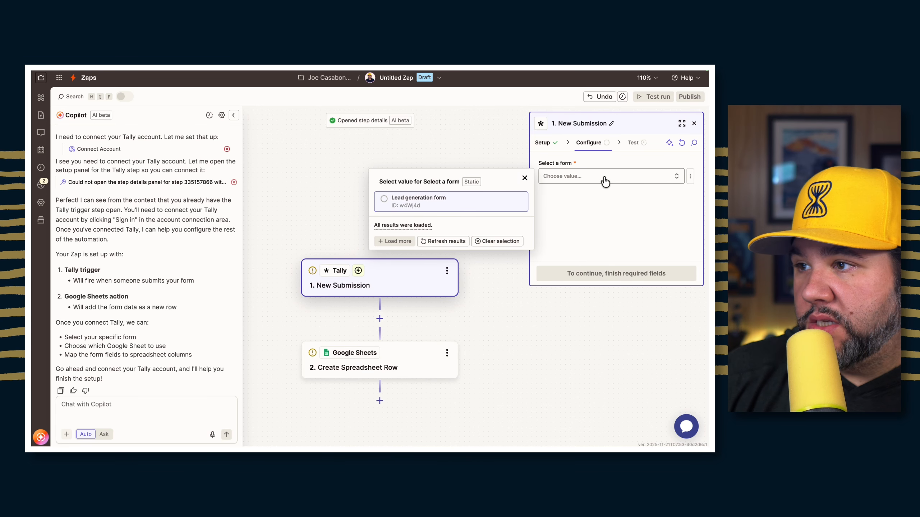
pyautogui.click(447, 202)
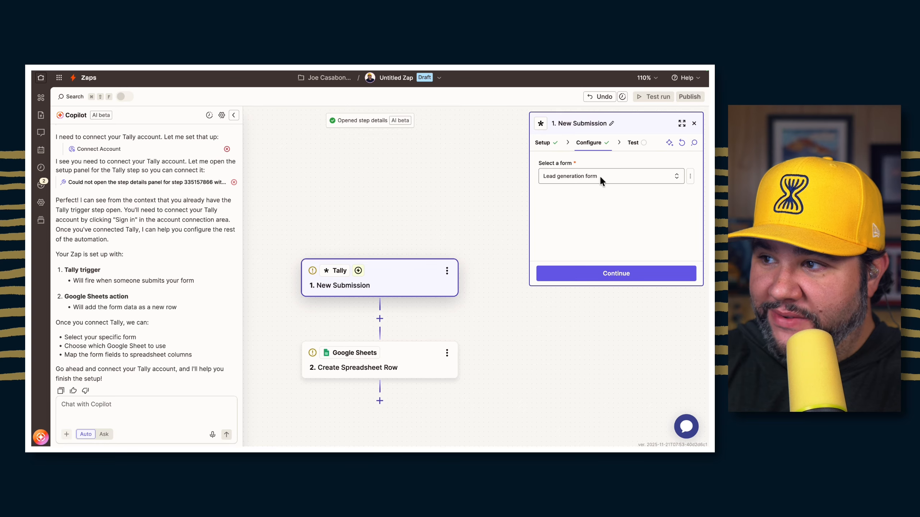
# - Test the Tally trigger and continue with the Submission A record
pyautogui.click(594, 277)
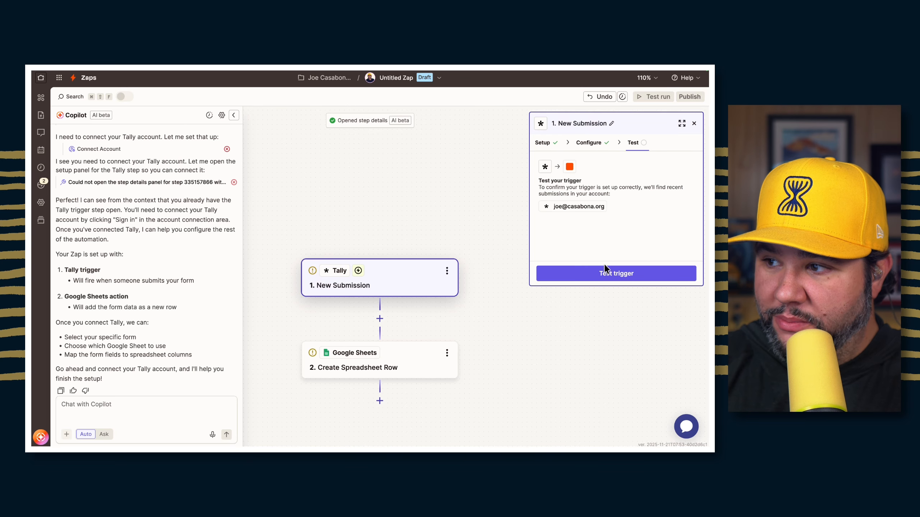
pyautogui.click(609, 271)
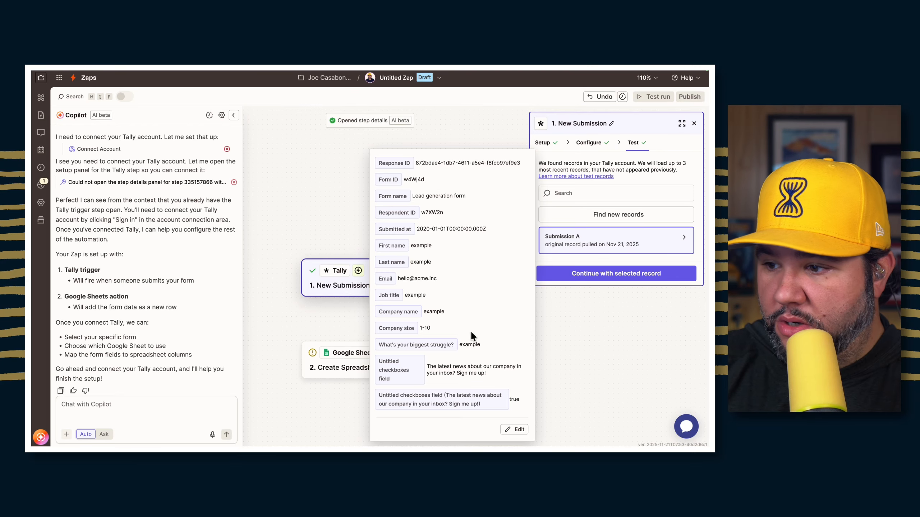
pyautogui.click(604, 277)
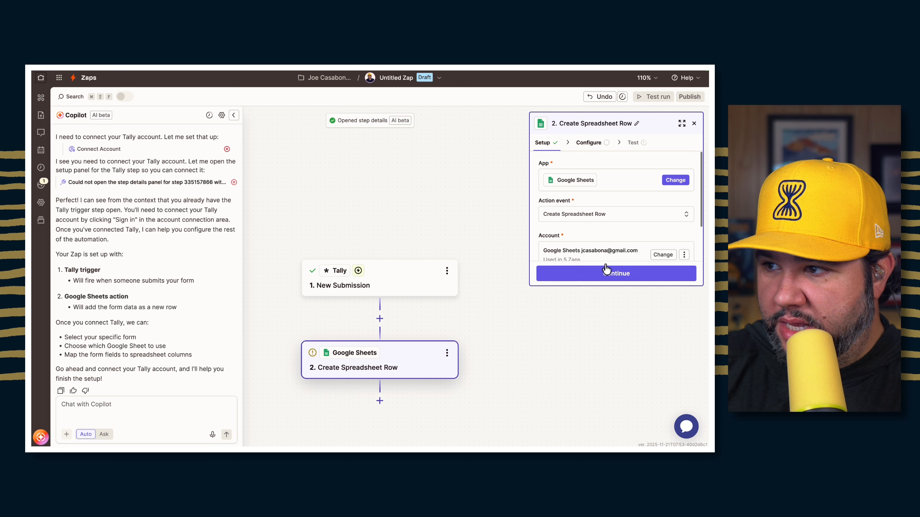
# - Configure the Create Spreadsheet Row step with My Google Drive, an "Untitled spreadsheet" file and the worksheet Sheet1
pyautogui.click(606, 277)
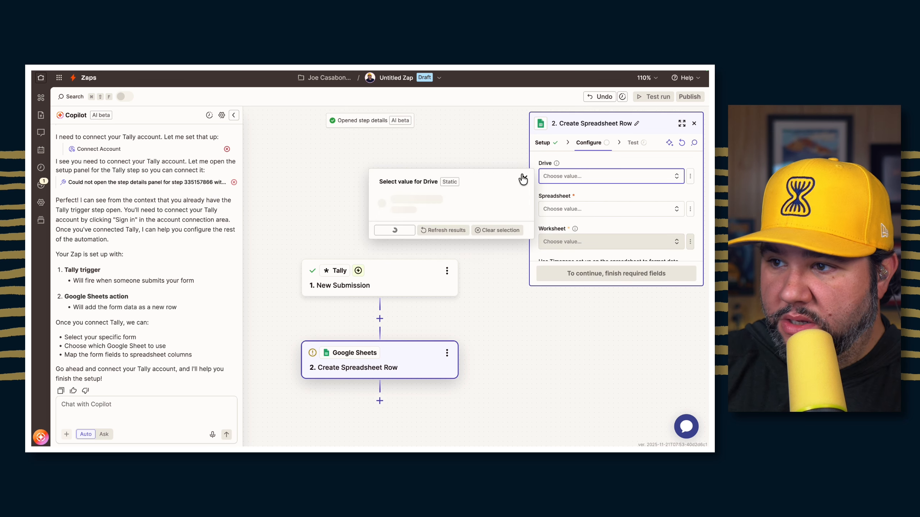
pyautogui.click(483, 201)
pyautogui.click(549, 209)
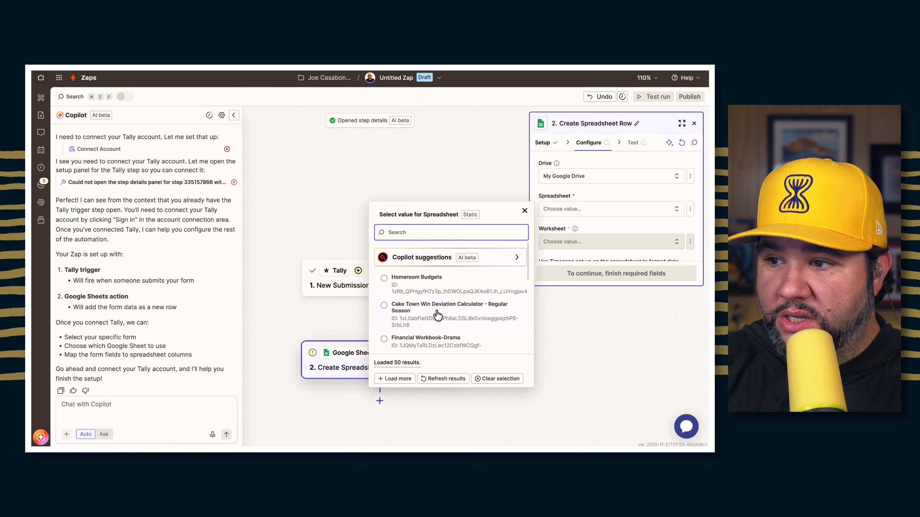
pyautogui.scroll(-2, 499, 335)
pyautogui.scroll(-8, 483, 338)
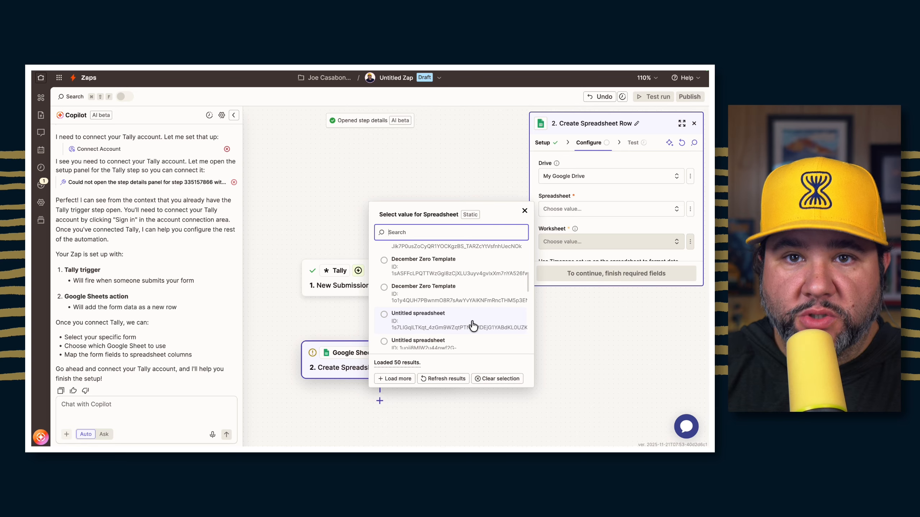
pyautogui.click(473, 325)
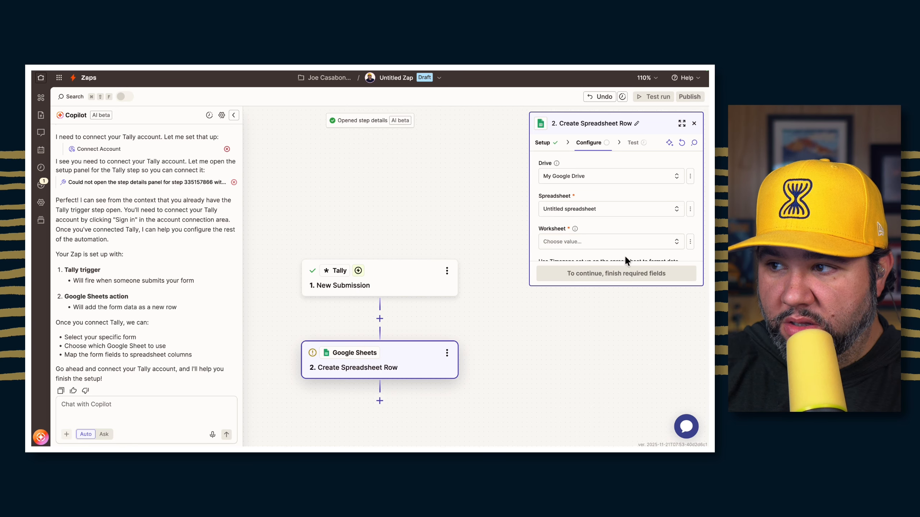
pyautogui.click(616, 242)
pyautogui.click(482, 267)
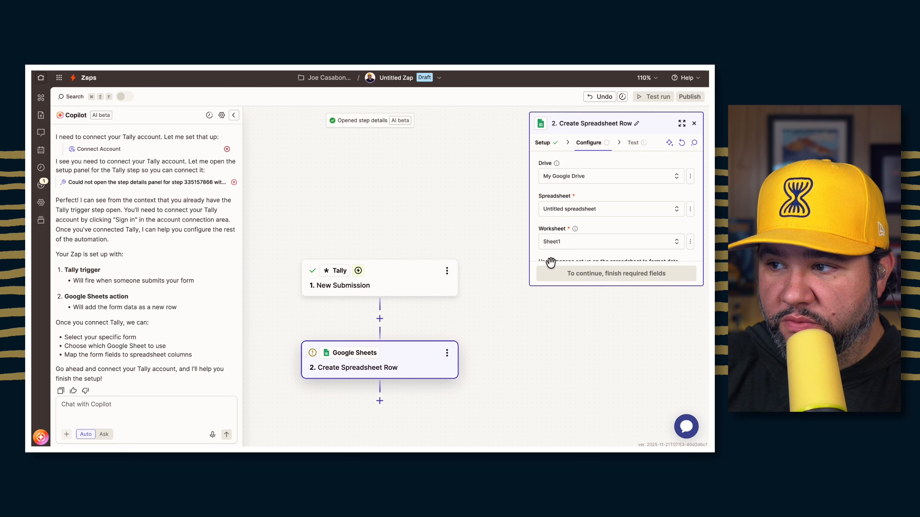
# - Tell Copilot that Tally is connected and the Google sheet is selected, and ask what's next
pyautogui.click(160, 410)
pyautogui.write("I've connect")
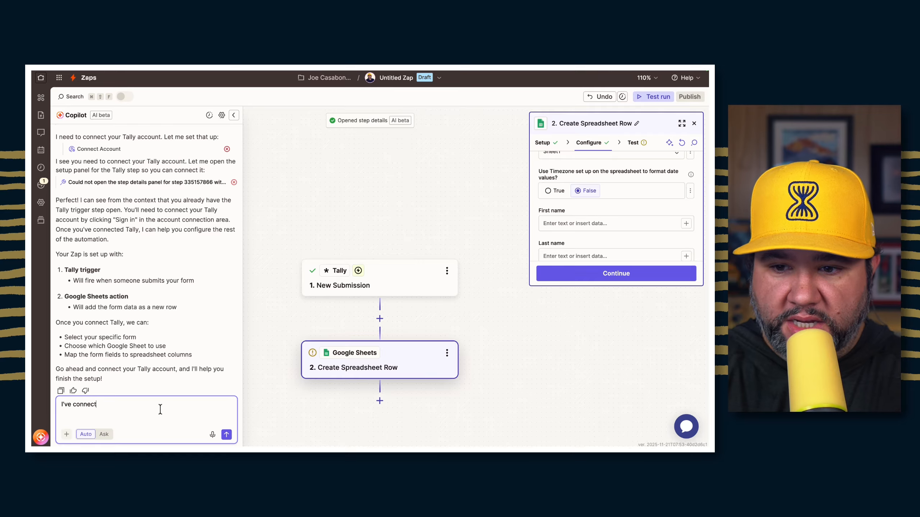
pyautogui.write('ed Tally and sele')
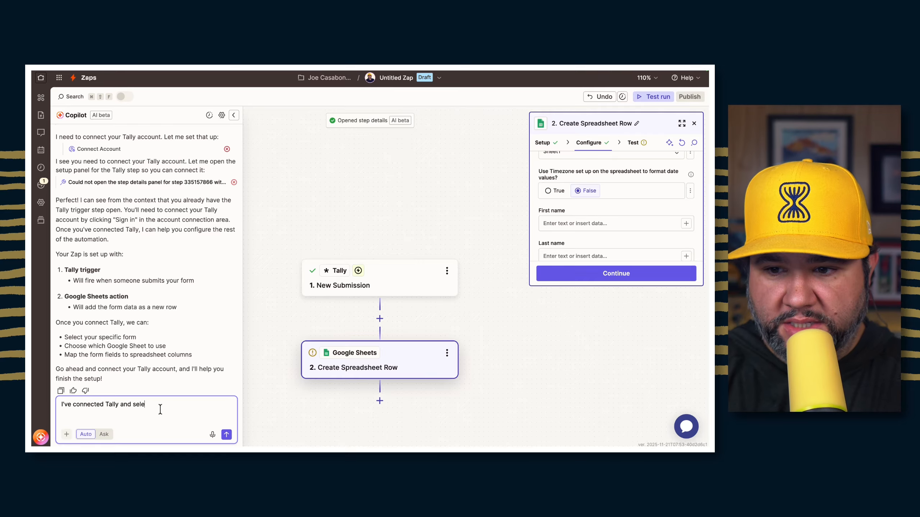
pyautogui.write("cted the Google sheet. WHat's n")
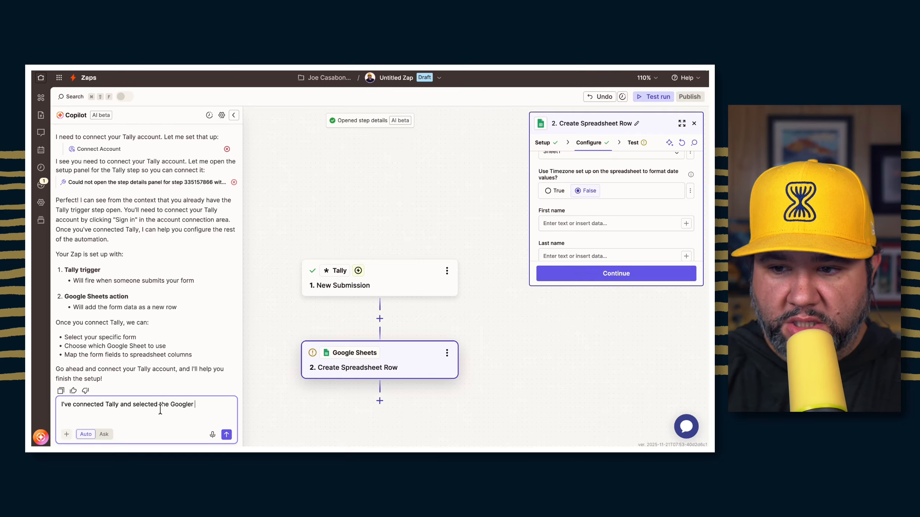
pyautogui.write('et')
pyautogui.press('Return')
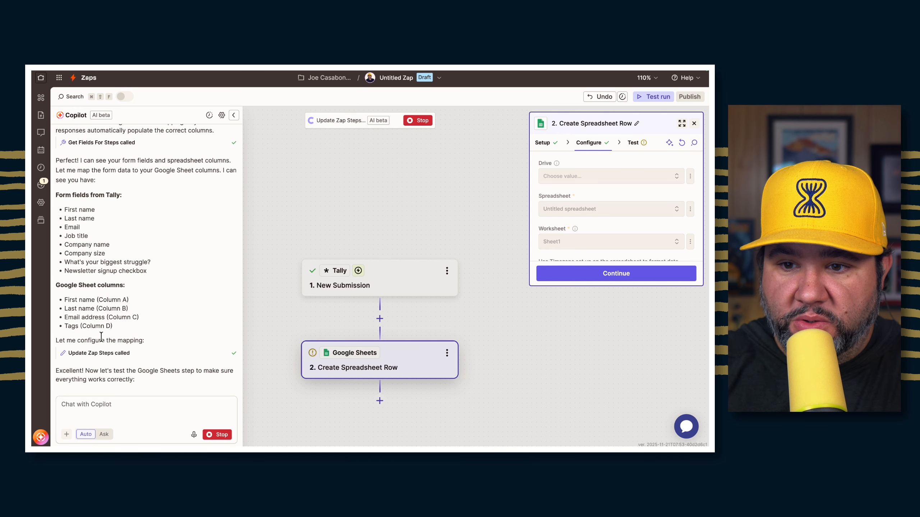
# - Review the field mapping of the Create Spreadsheet Row step and test the step by sending a row to Google Sheets
pyautogui.scroll(-5, 608, 230)
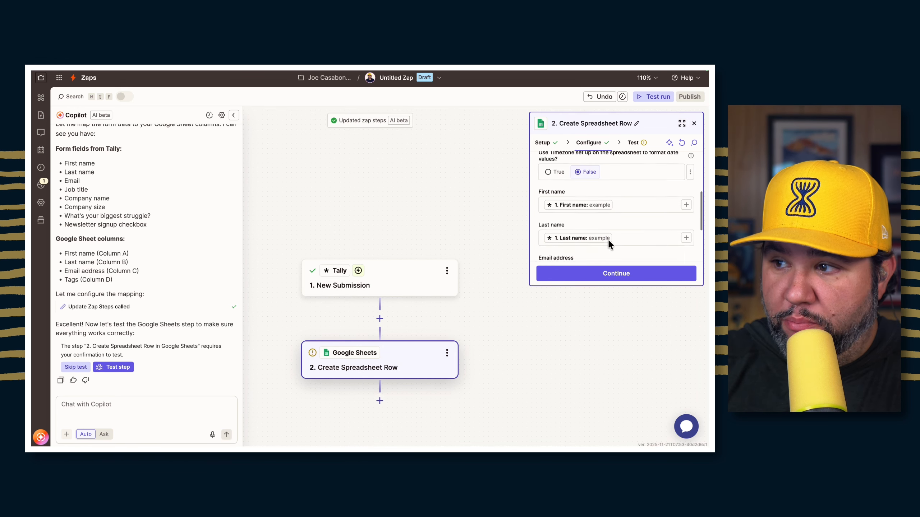
pyautogui.scroll(-3, 608, 238)
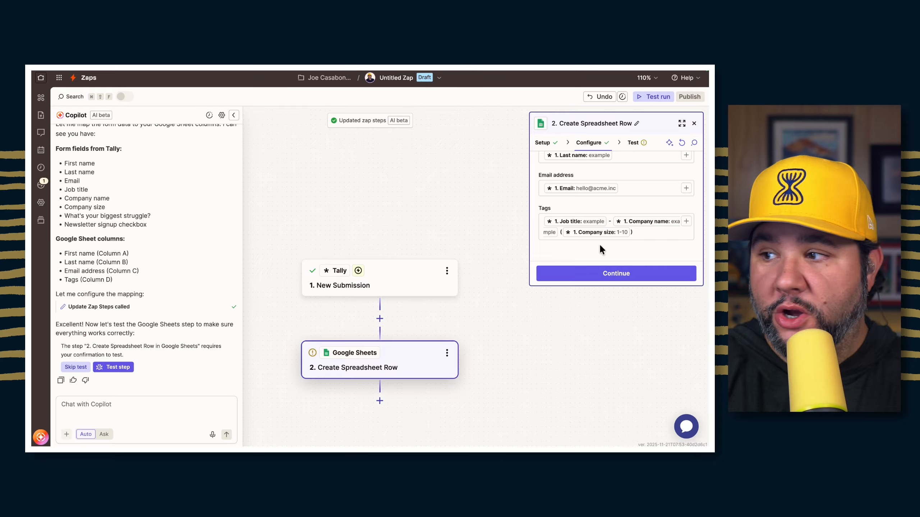
pyautogui.click(597, 272)
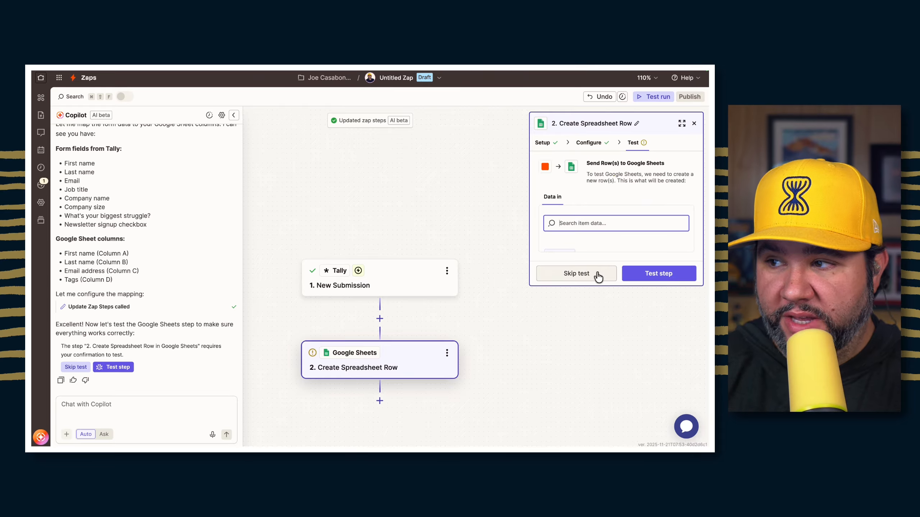
pyautogui.scroll(-3, 601, 251)
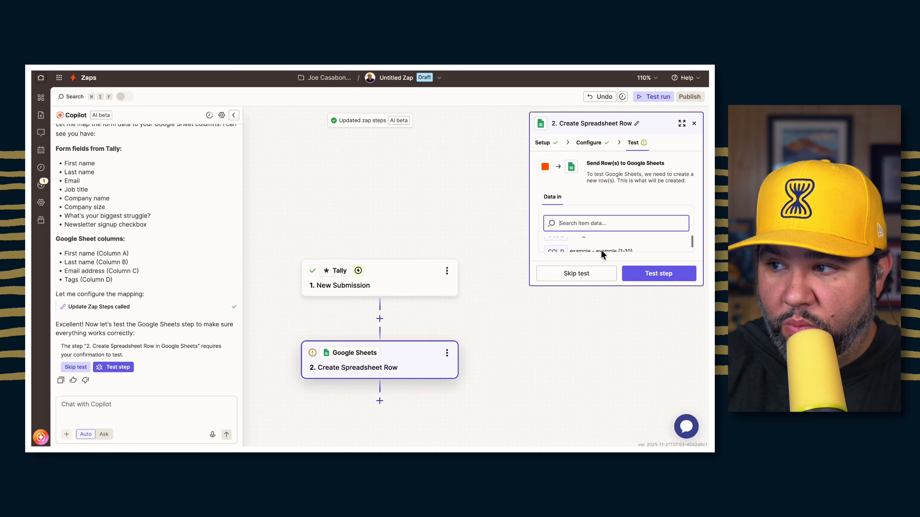
pyautogui.click(649, 268)
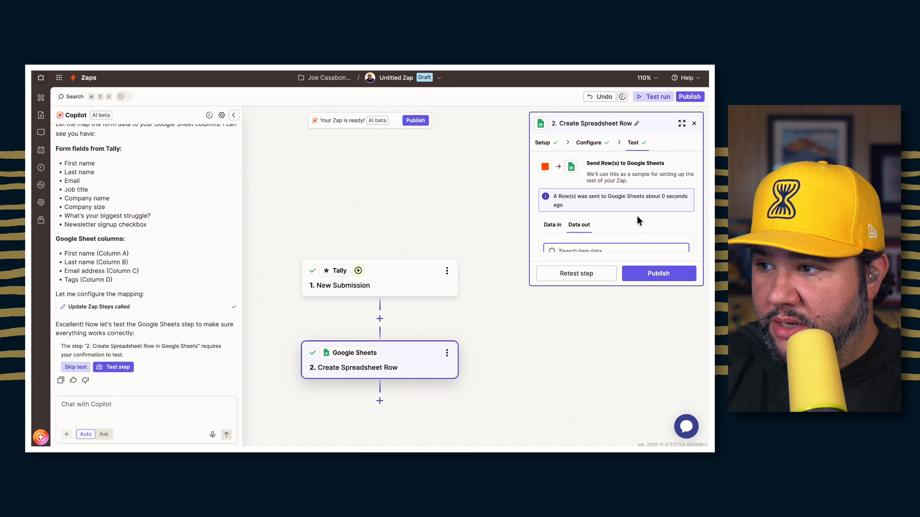
# - Ask Copilot to automatically flesh out ideas from a YouTube video idea tracker in Notion and put the synopsis or outline back into Notion
pyautogui.click(460, 181)
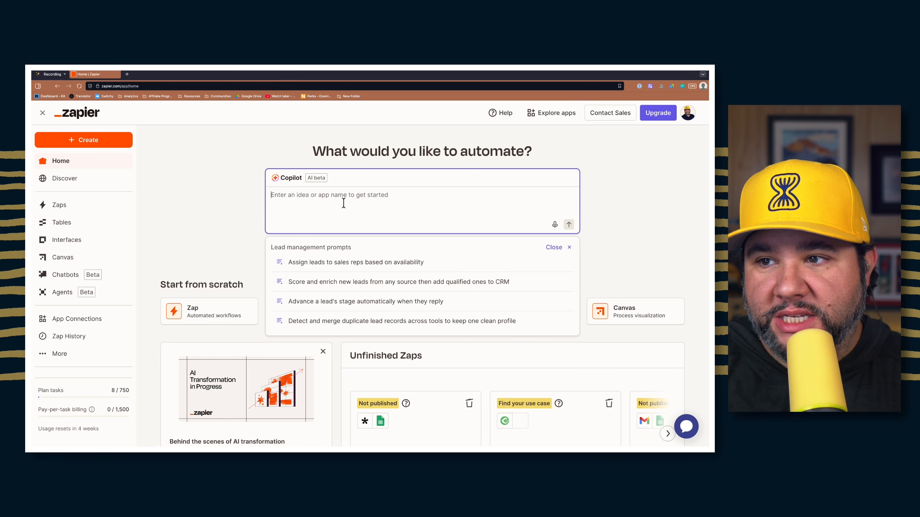
pyautogui.write('I have a You')
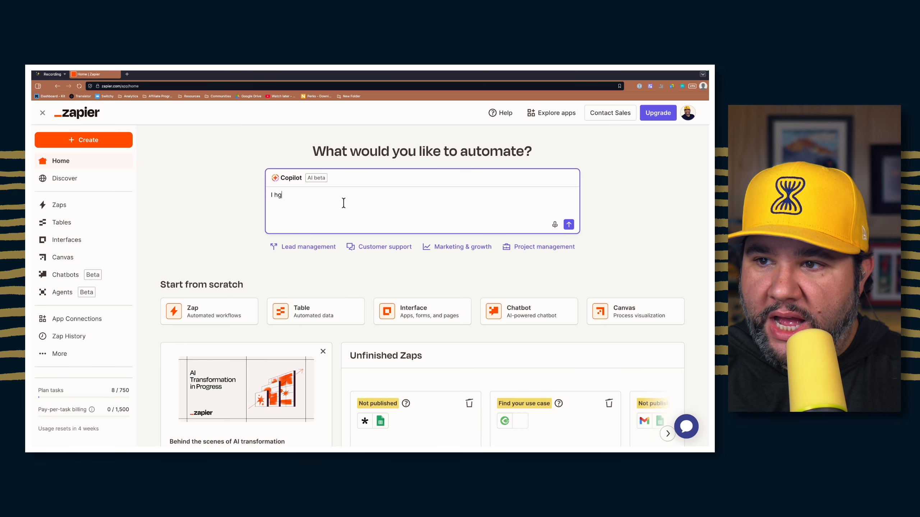
pyautogui.write('Tube video inde')
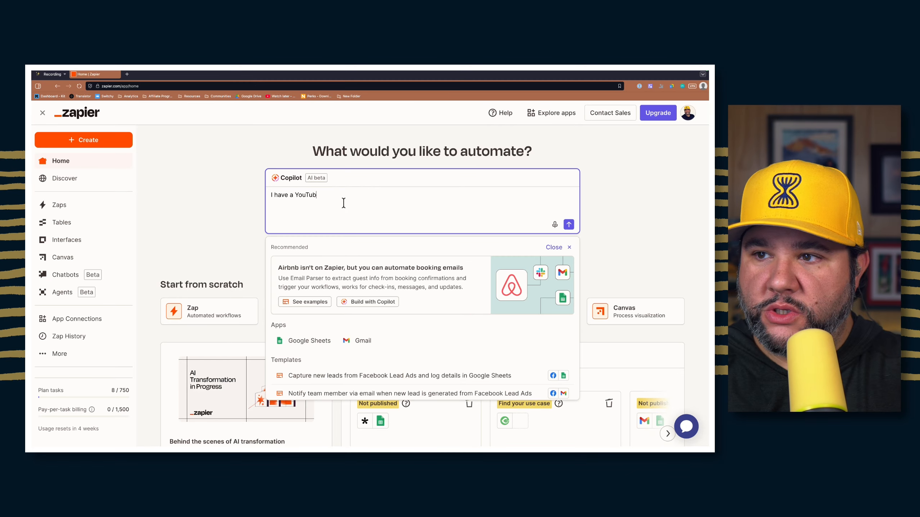
pyautogui.press('BackSpace')
pyautogui.press('BackSpace')
pyautogui.press('BackSpace')
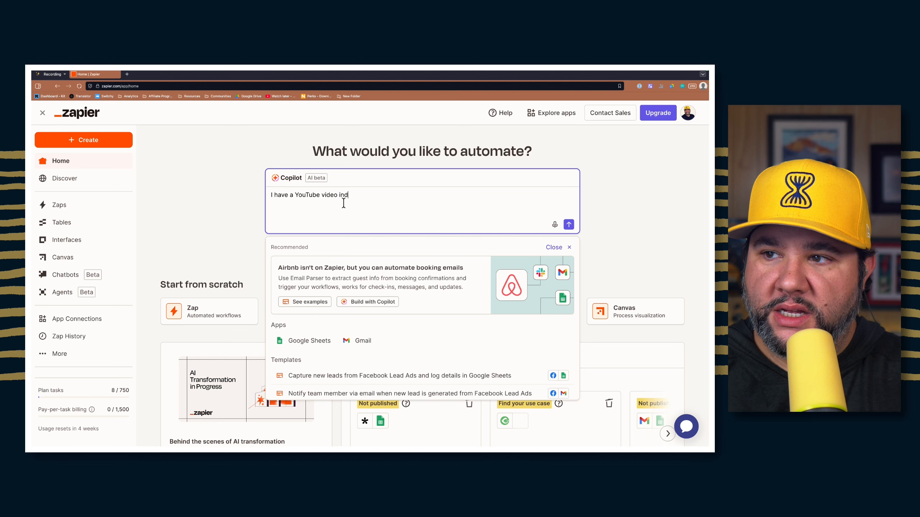
pyautogui.write('dea tracker in Notio')
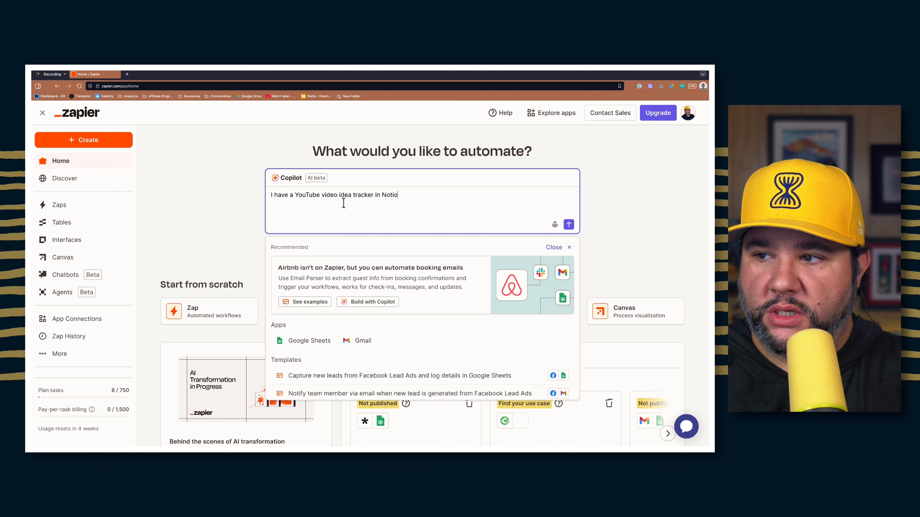
pyautogui.write("n. I'd like to flesh those ideas out")
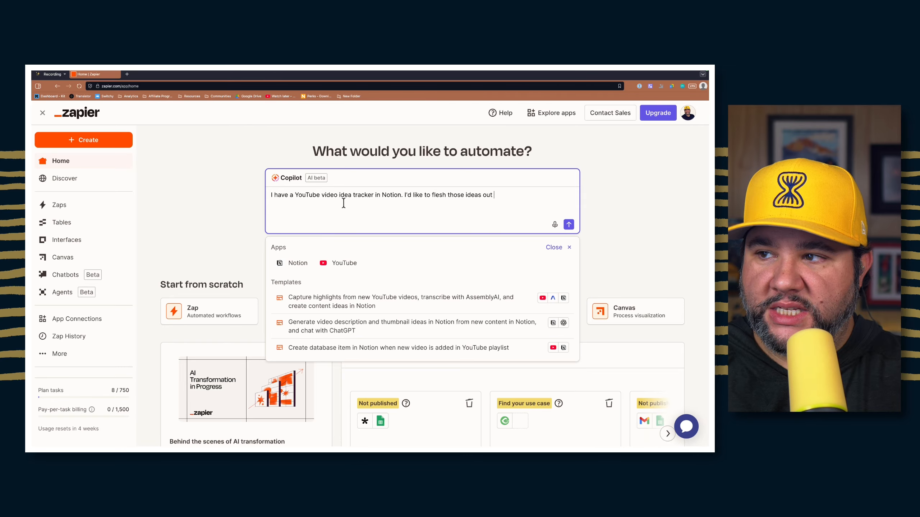
pyautogui.write('automatically and p')
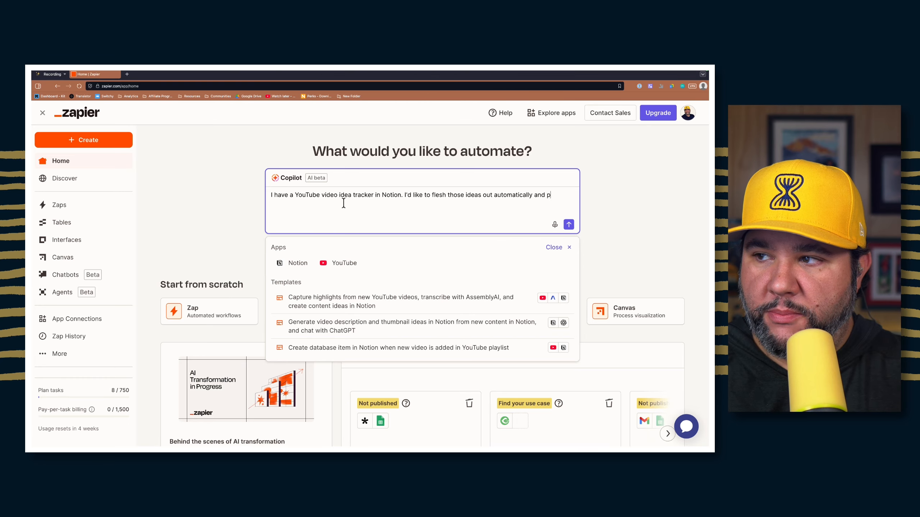
pyautogui.write('ut the syno')
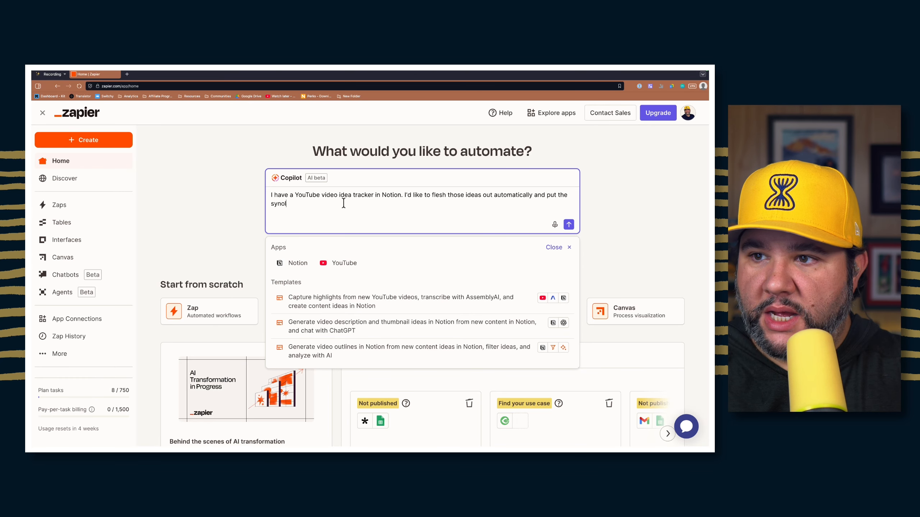
pyautogui.write('psis or outline')
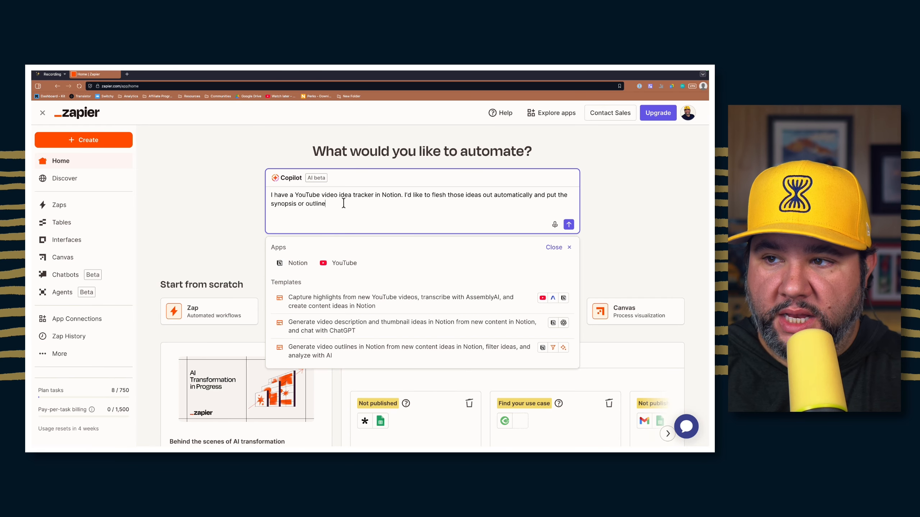
pyautogui.write(' back into Notion.')
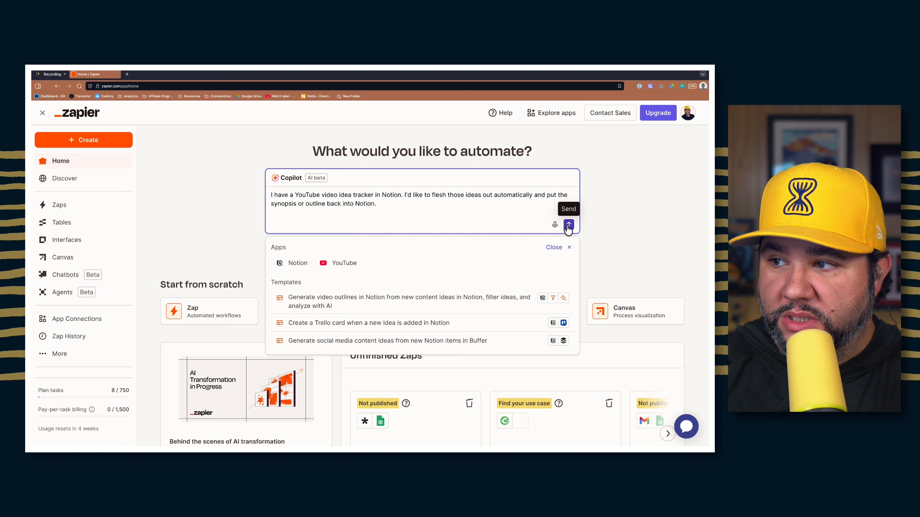
pyautogui.click(568, 225)
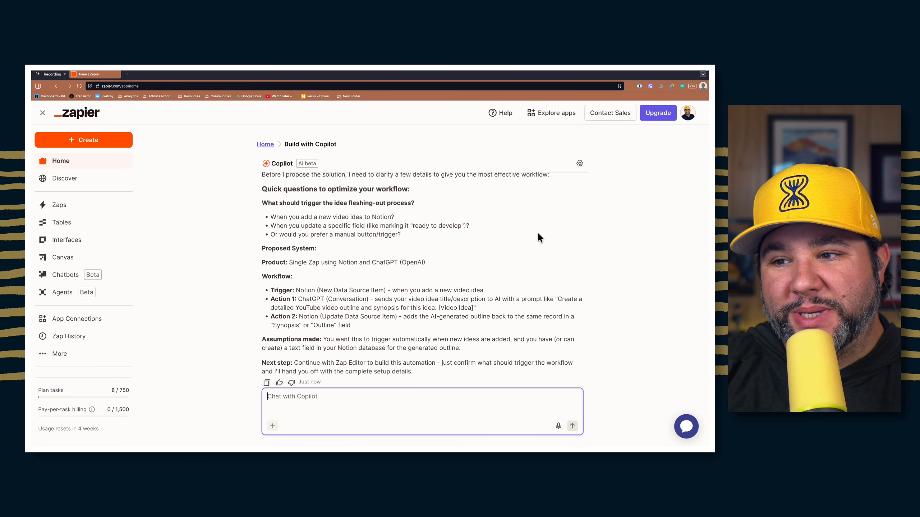
# - Review Copilot's proposed workflow, give the trigger as "New data source item in my YouTube Video database", and continue in the Zap editor
pyautogui.scroll(-1, 538, 234)
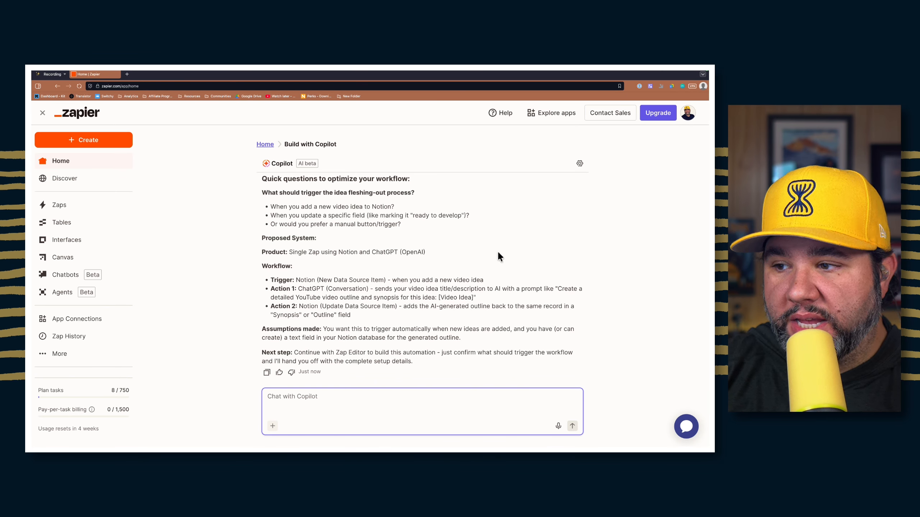
pyautogui.scroll(2, 483, 264)
pyautogui.scroll(-2, 481, 266)
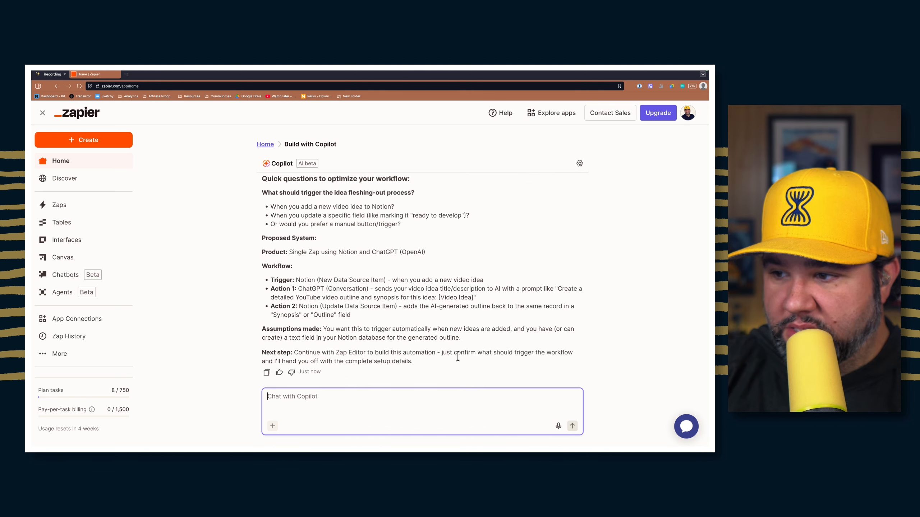
pyautogui.click(445, 361)
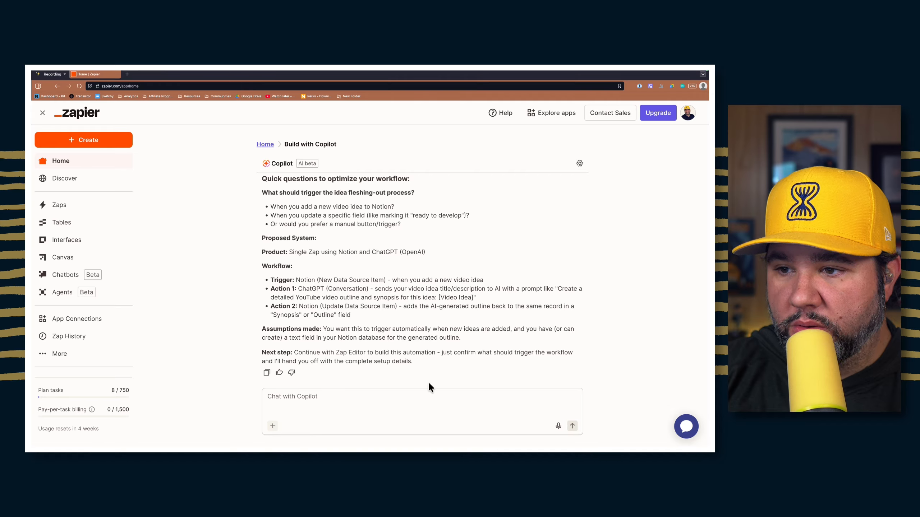
pyautogui.click(383, 396)
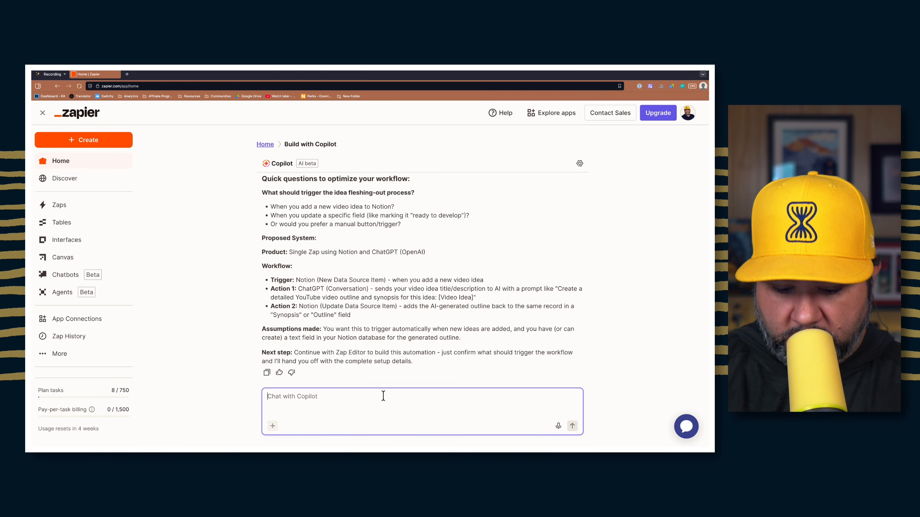
pyautogui.write('New data source item in my YouTube Video database')
pyautogui.press('Return')
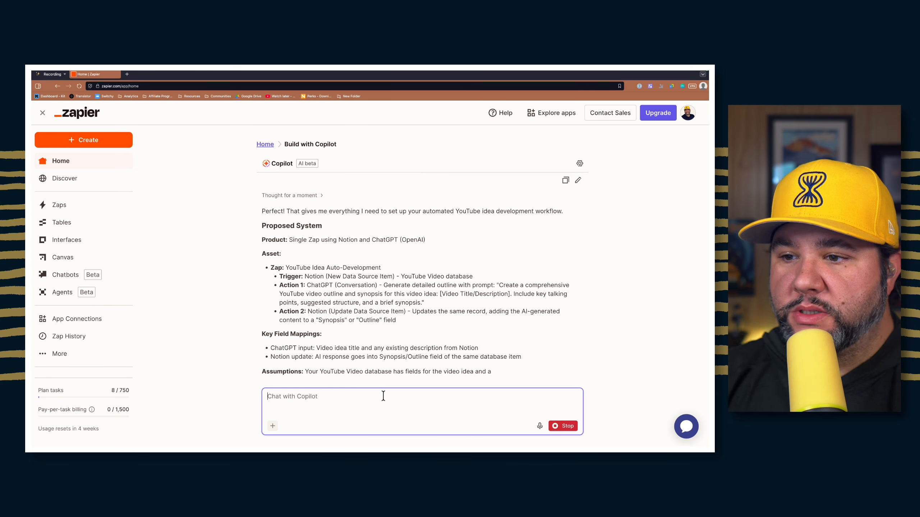
pyautogui.click(340, 359)
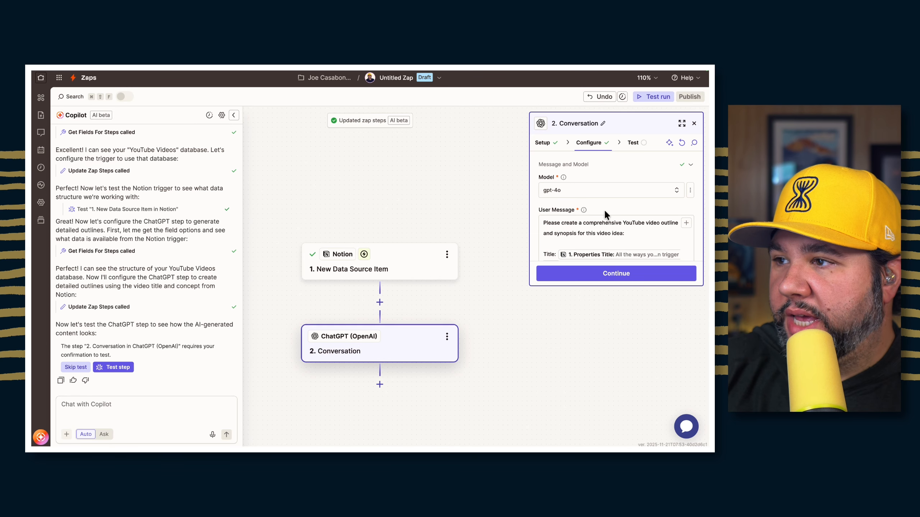
# - Set the model of the ChatGPT Conversation step to gpt-5.1-chat-latest
pyautogui.click(588, 197)
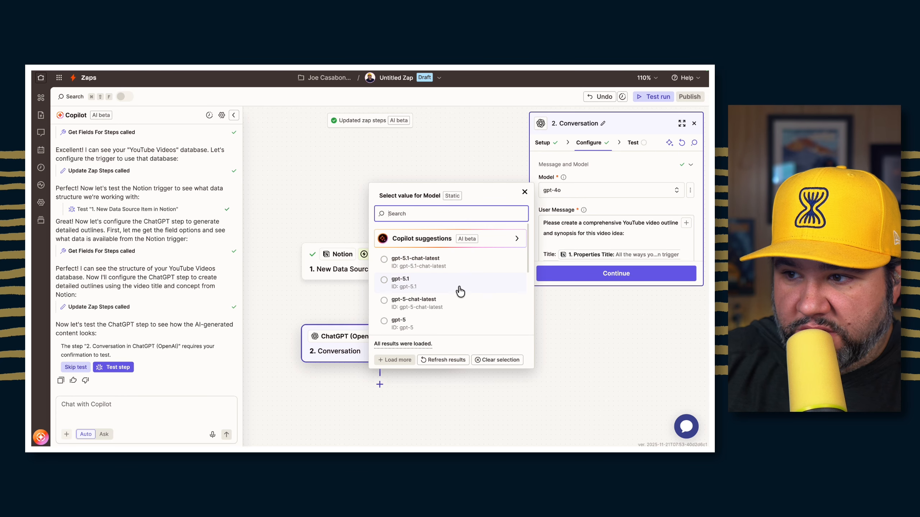
pyautogui.click(444, 270)
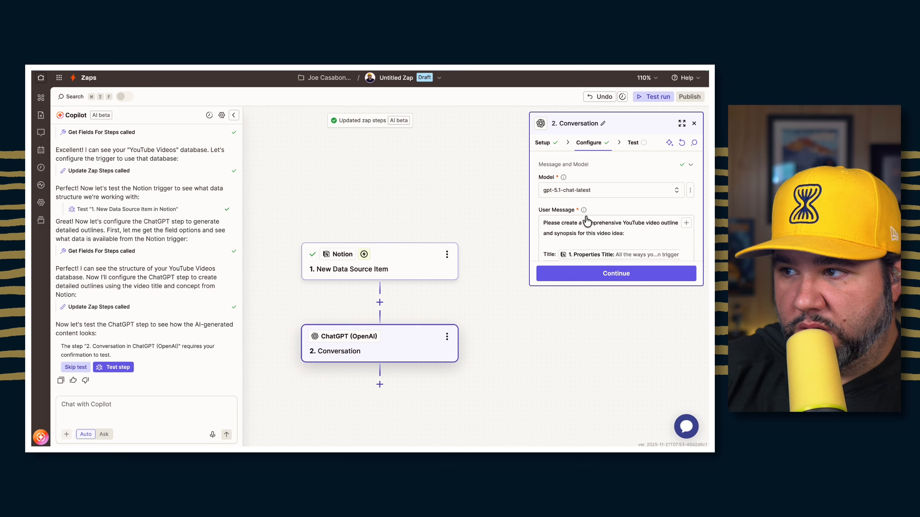
# - Review the Conversation step's configuration, including the user message with its Notion Title and Concept fields, the assistant instructions and the remaining settings
pyautogui.scroll(-1, 585, 218)
pyautogui.scroll(-2, 639, 207)
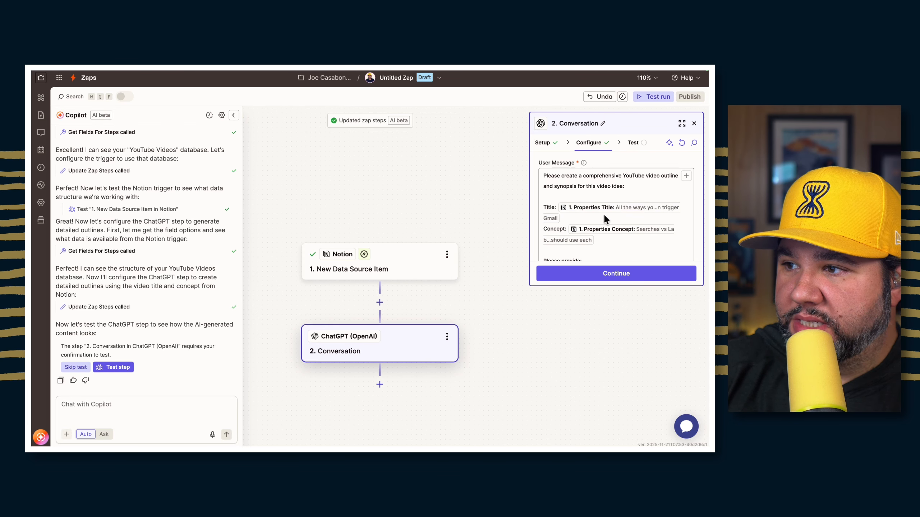
pyautogui.scroll(-1, 595, 214)
pyautogui.scroll(-1, 586, 208)
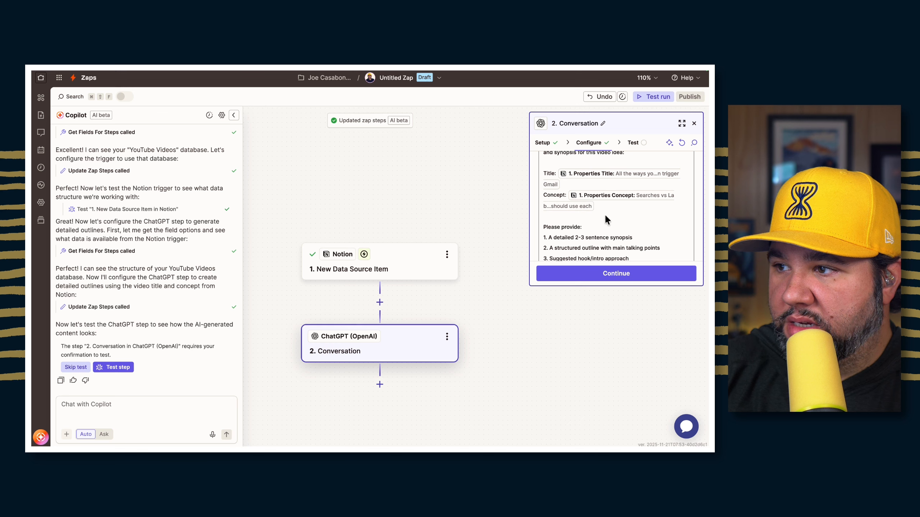
pyautogui.scroll(-2, 608, 221)
pyautogui.click(609, 181)
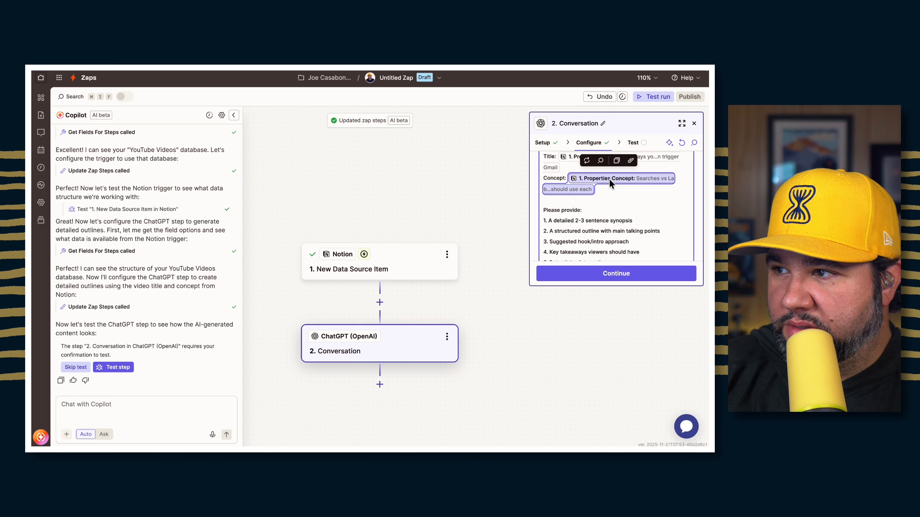
pyautogui.scroll(2, 610, 235)
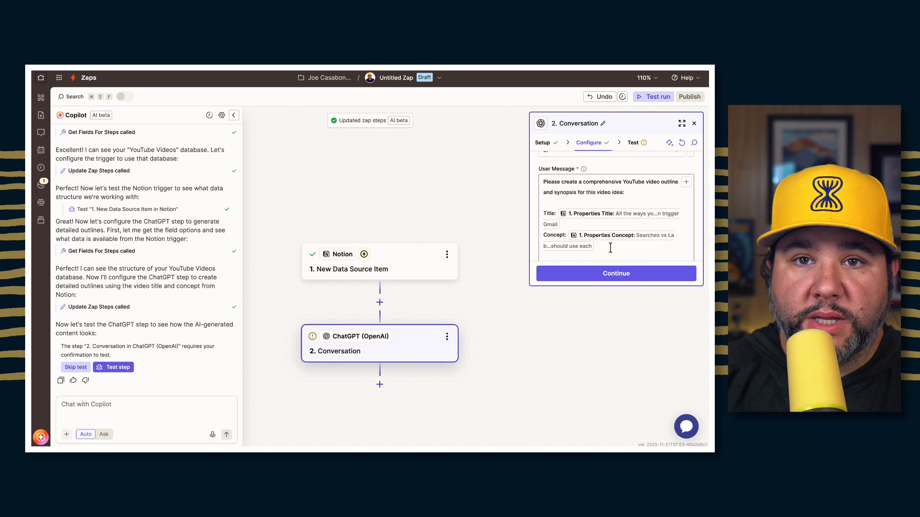
pyautogui.scroll(-5, 610, 248)
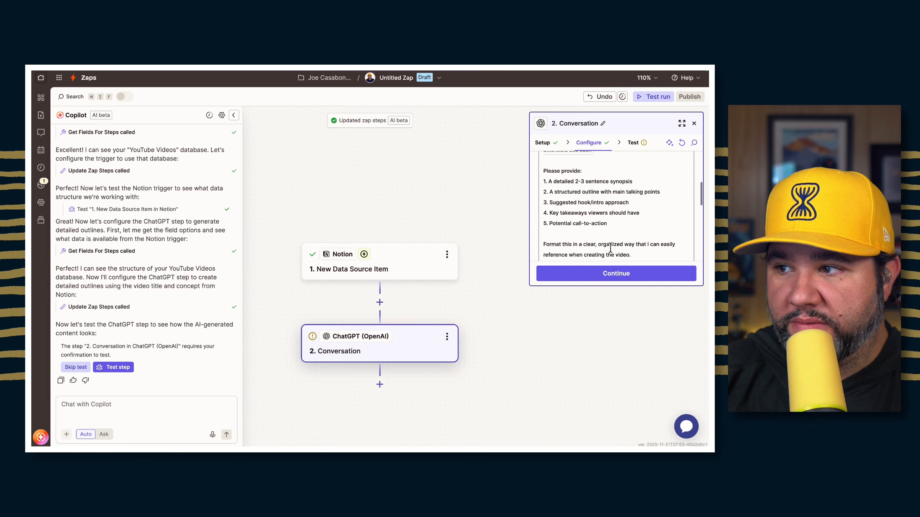
pyautogui.scroll(-6, 610, 248)
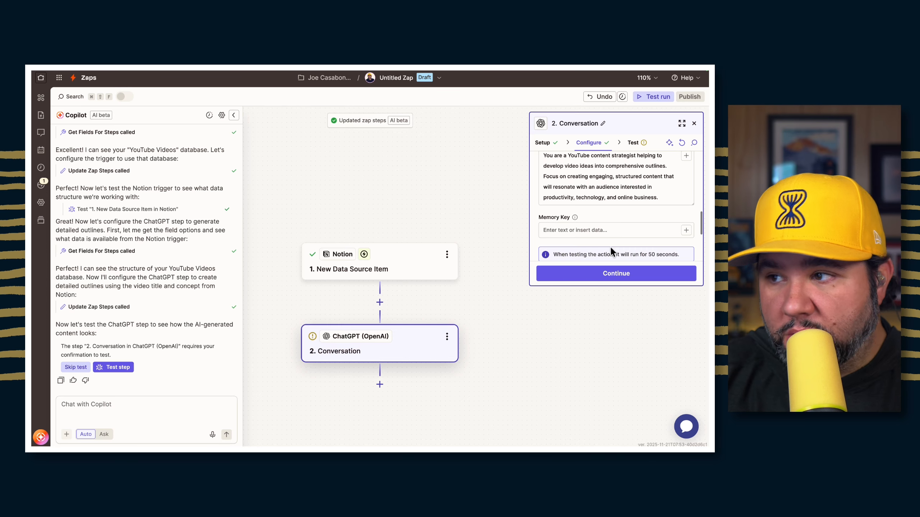
pyautogui.scroll(-4, 610, 248)
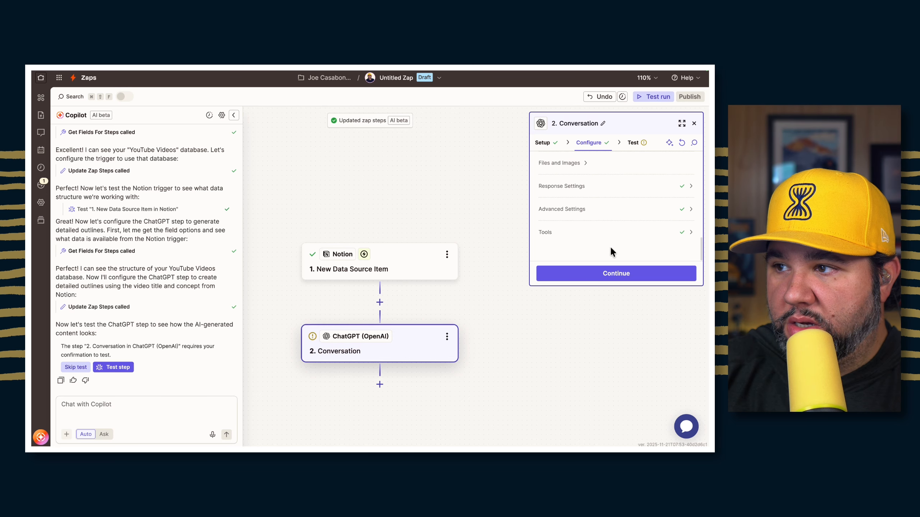
# - Have Copilot test the ChatGPT Conversation step, approve a second test, and follow its continued setup of the Zap
pyautogui.click(114, 368)
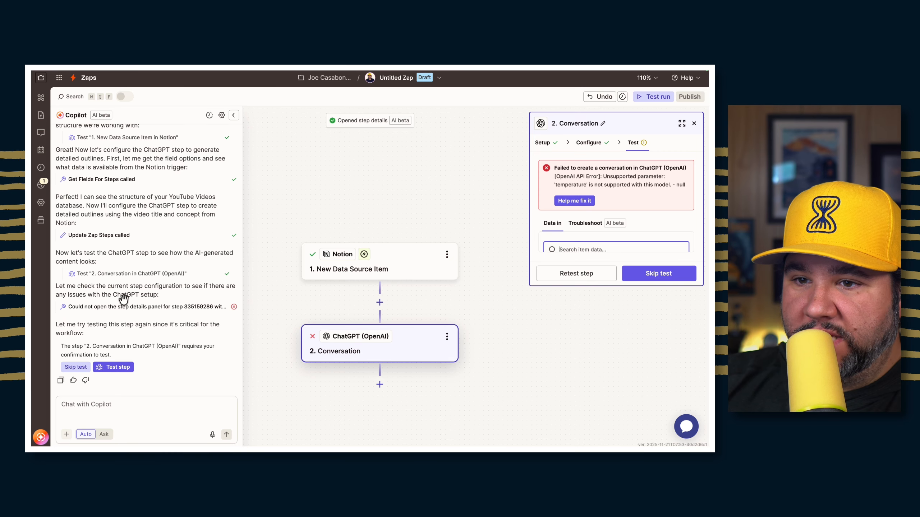
pyautogui.click(113, 368)
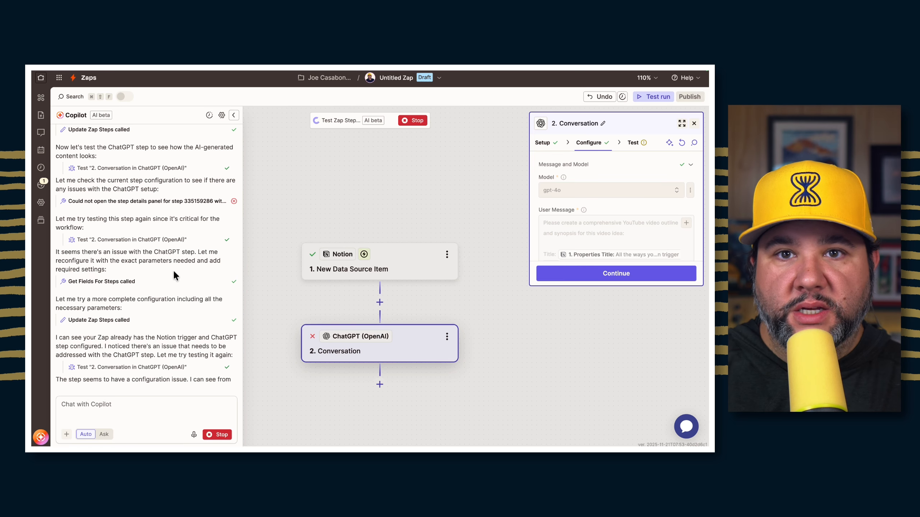
pyautogui.scroll(-3, 596, 208)
pyautogui.scroll(-5, 597, 211)
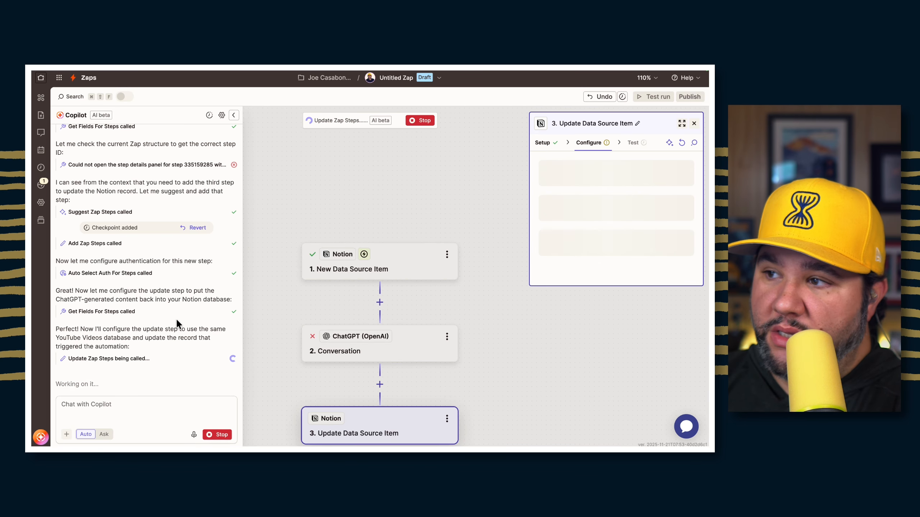
# - Open the test section of the ChatGPT Conversation step and retest the step
pyautogui.click(399, 333)
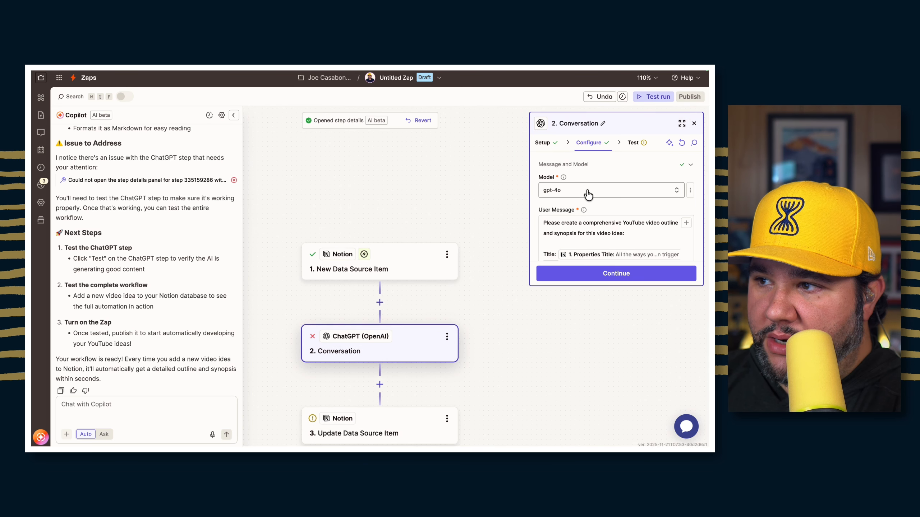
pyautogui.click(634, 143)
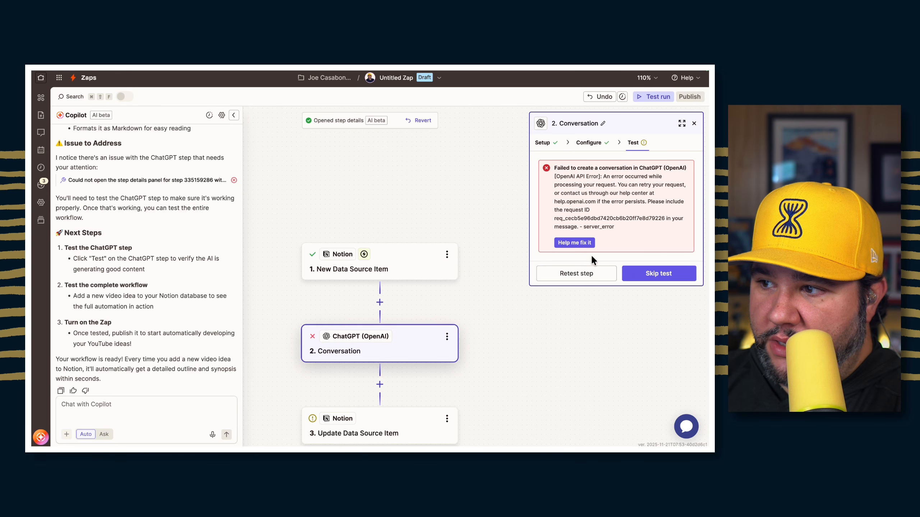
pyautogui.click(582, 274)
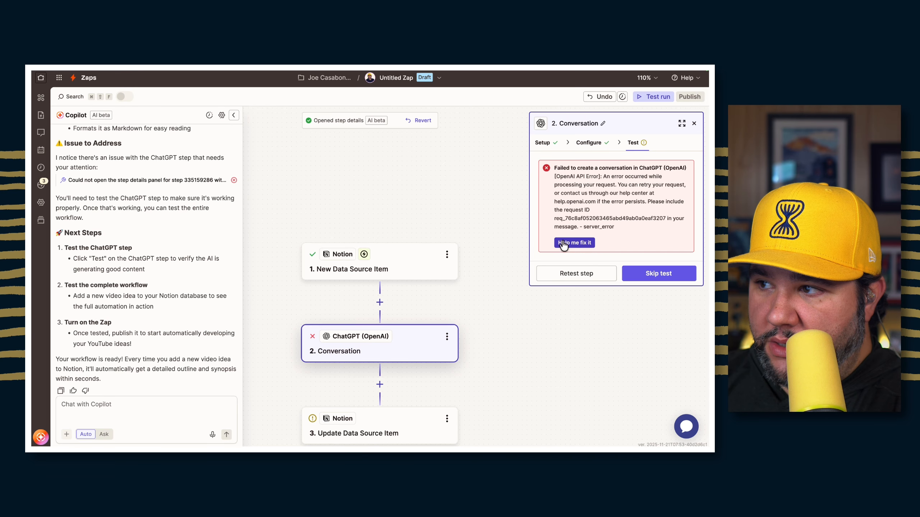
# - Switch the ChatGPT Conversation step's model to gpt-5-chat-latest and retest the step
pyautogui.click(593, 144)
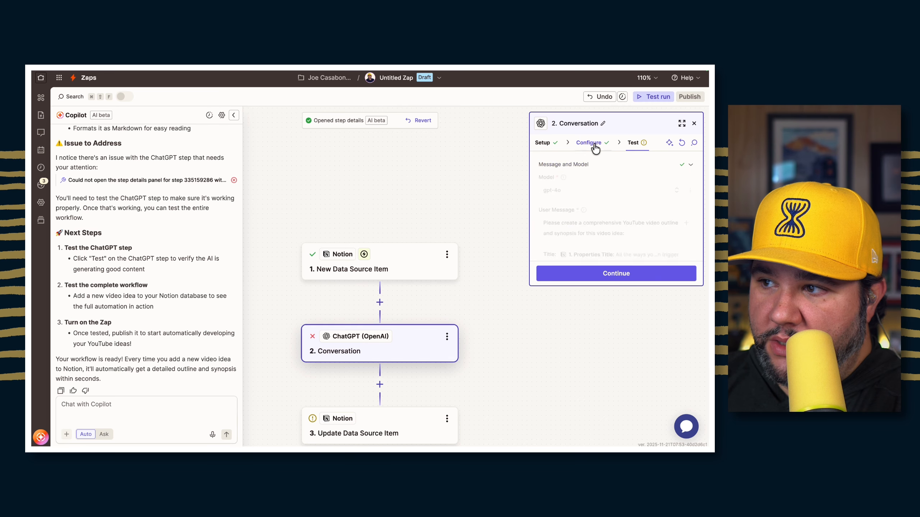
pyautogui.click(577, 190)
pyautogui.scroll(-3, 457, 264)
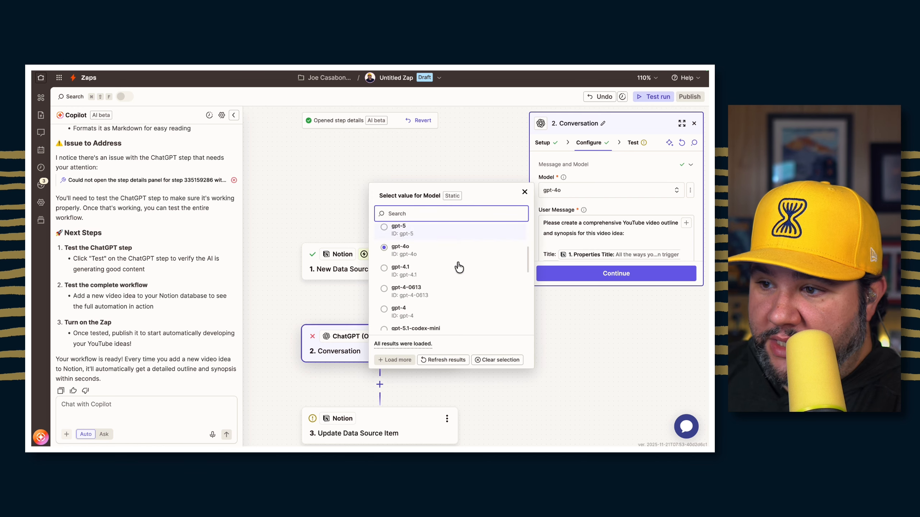
pyautogui.scroll(-3, 459, 267)
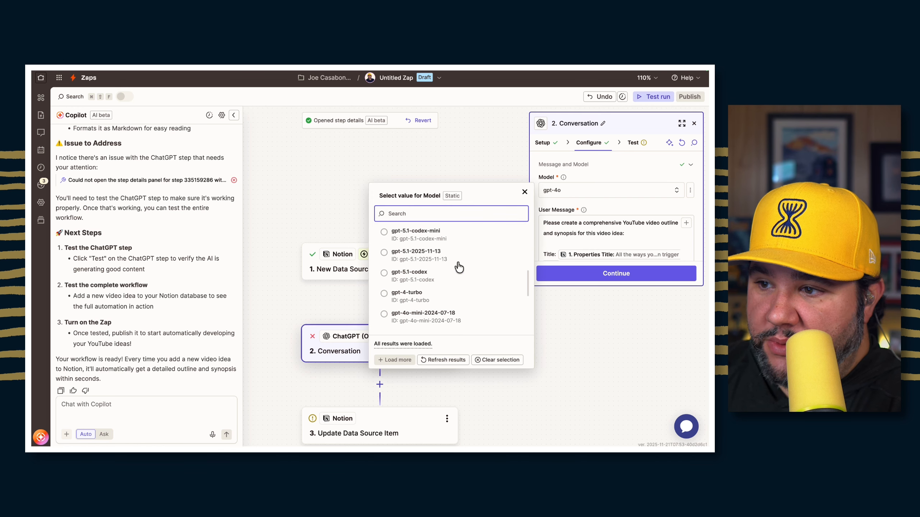
pyautogui.scroll(-3, 459, 267)
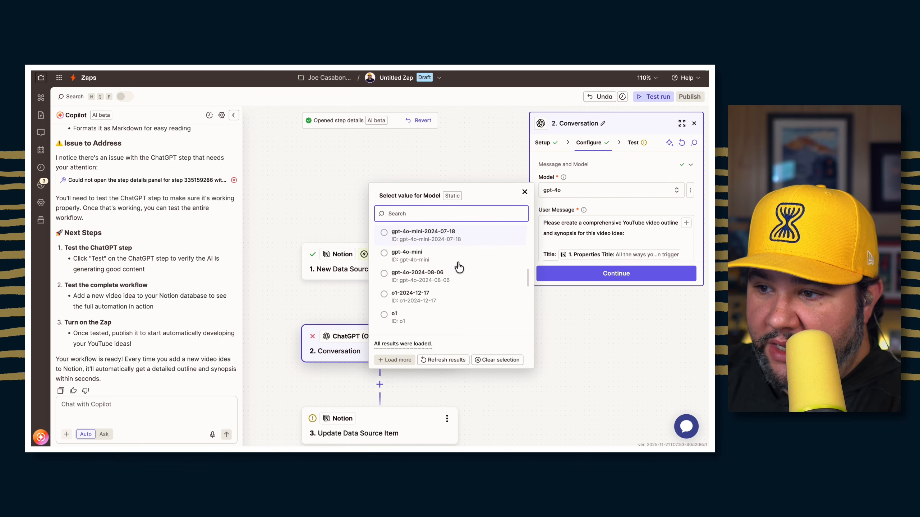
pyautogui.scroll(8, 451, 267)
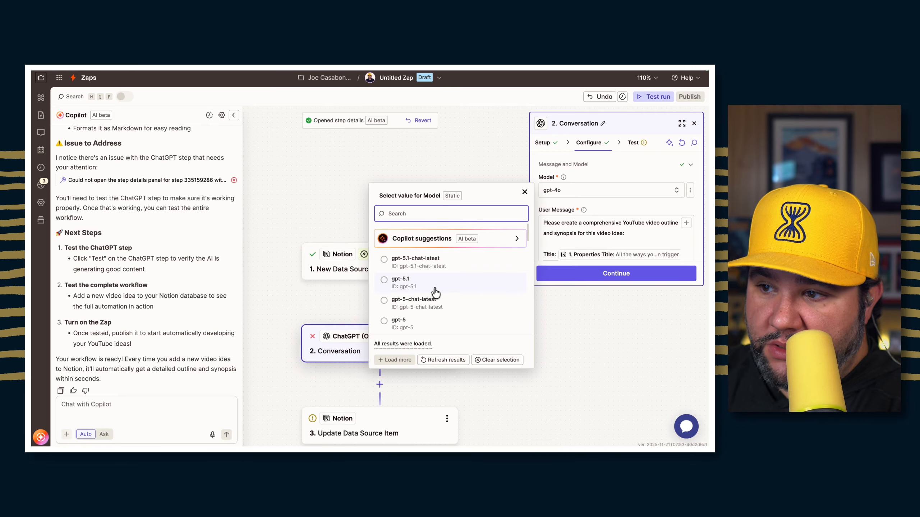
pyautogui.click(427, 303)
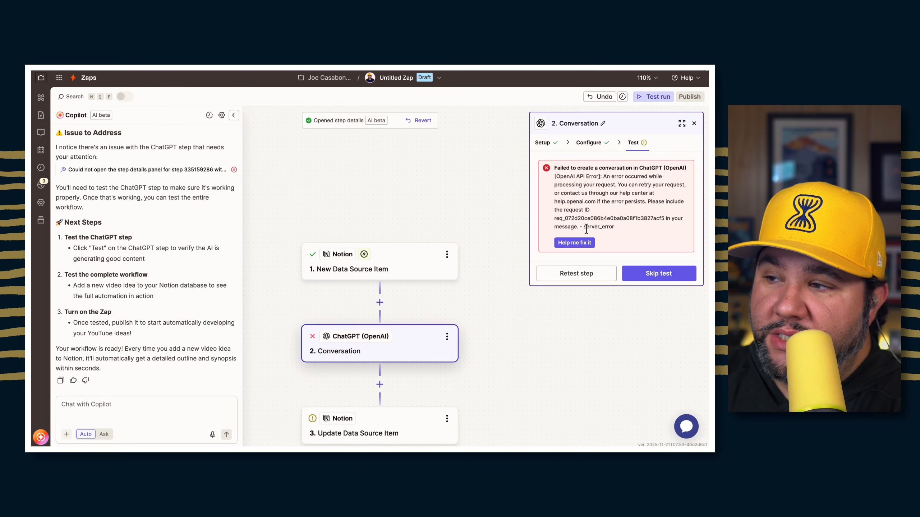
# - Tell Copilot "It looks like ChatGPT isn't working. Can you use a different AI action?"
pyautogui.click(86, 409)
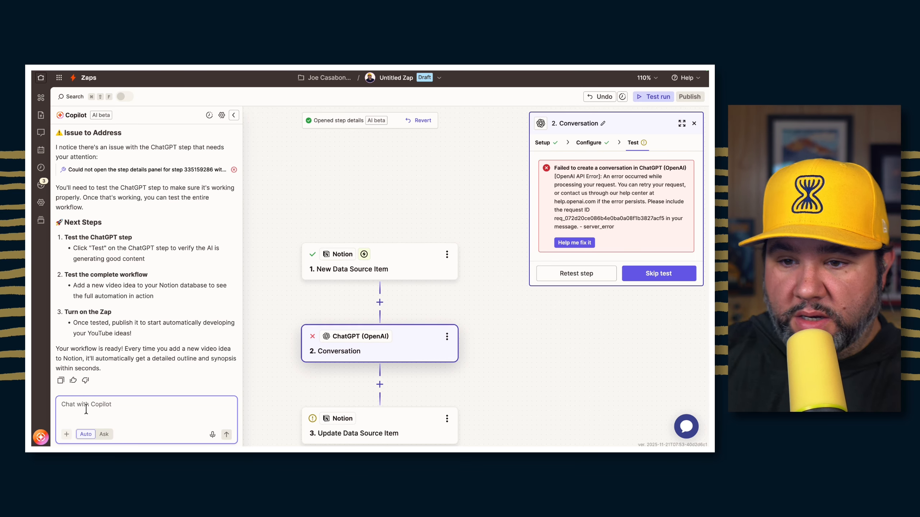
pyautogui.write('It looks ')
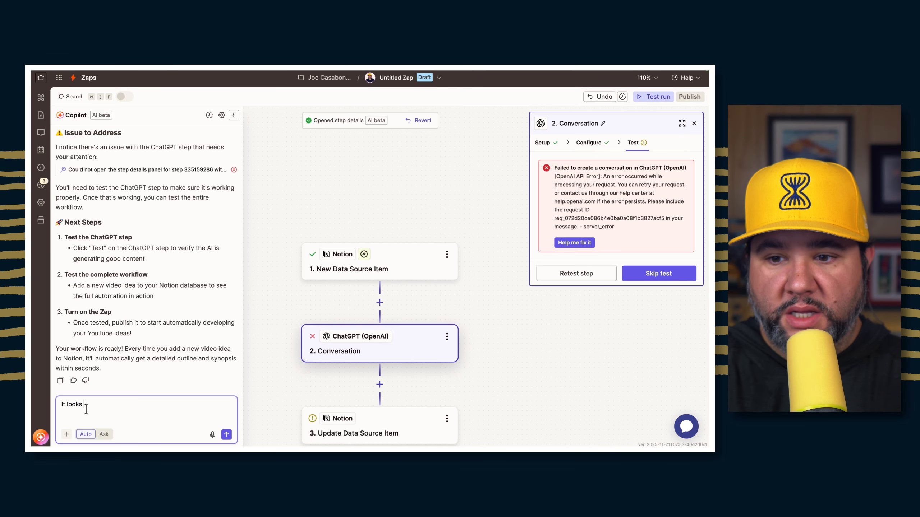
pyautogui.write('like ChatGPT isn')
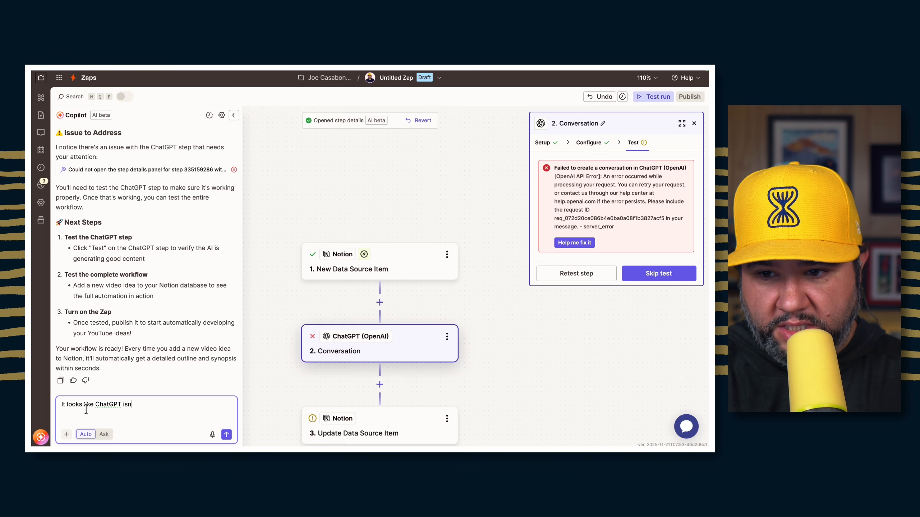
pyautogui.write("'t working. Can you use a different AI acti")
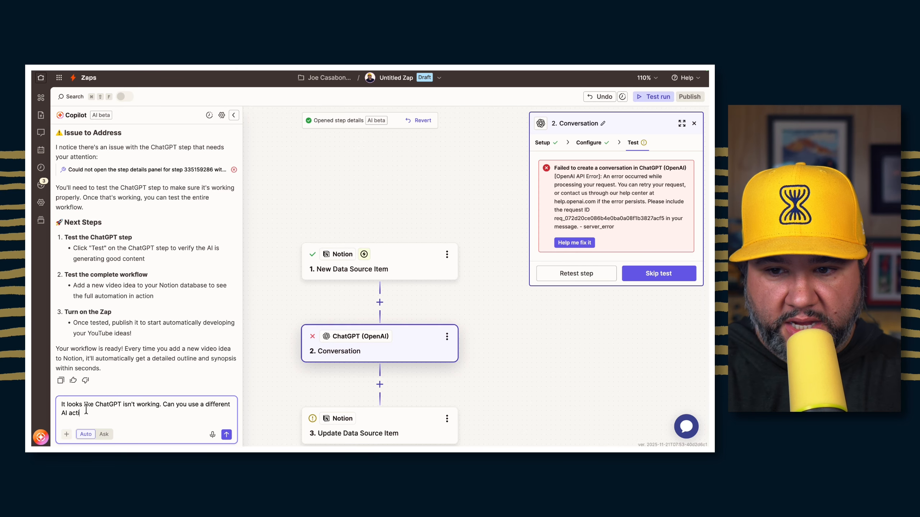
pyautogui.write('on?')
pyautogui.press('Return')
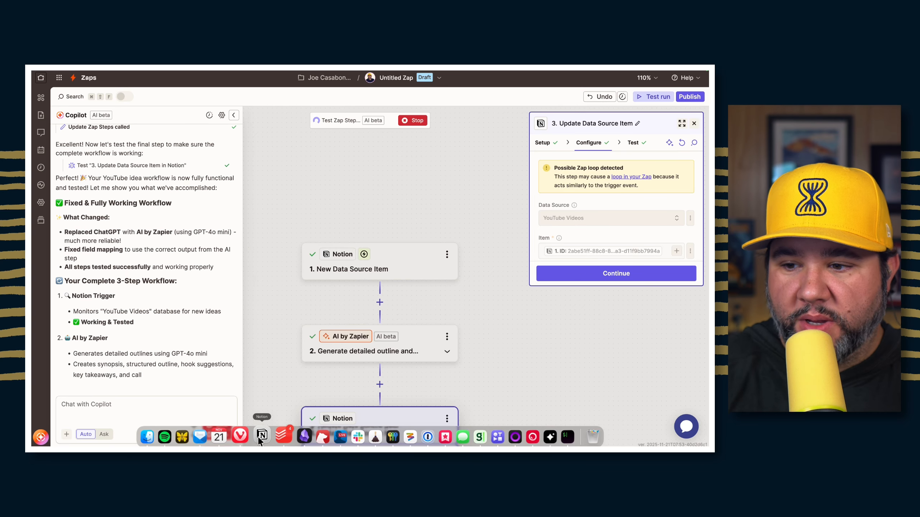
# - Switch to Notion and read the generated synopsis, outline and hook on the "All the ways you can trigger Gmail" page
pyautogui.click(261, 437)
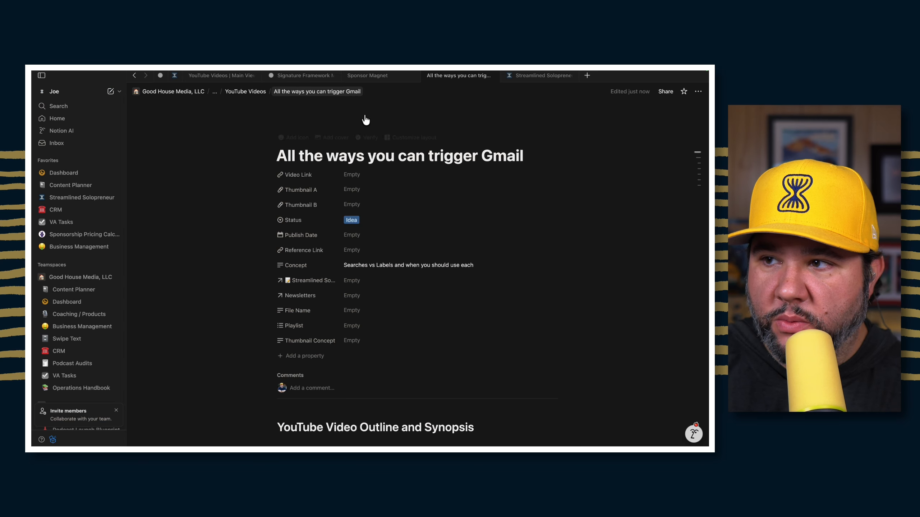
pyautogui.scroll(-5, 346, 126)
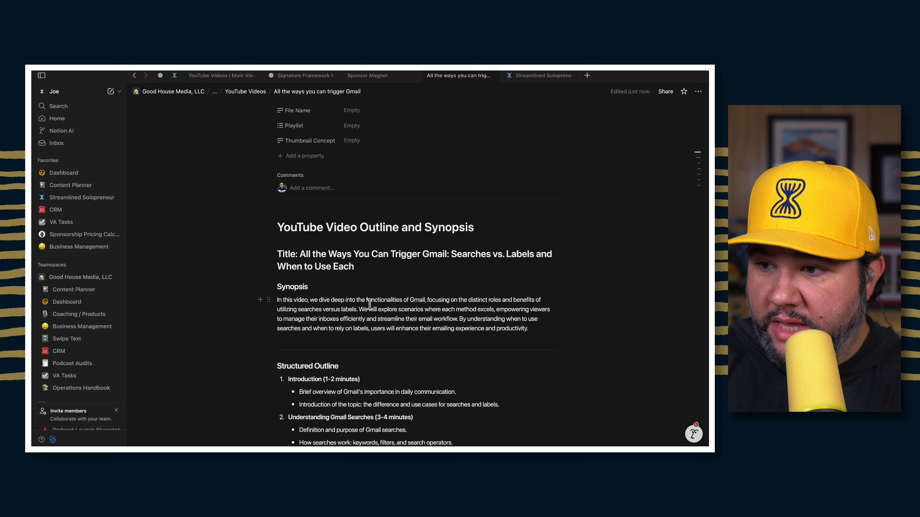
pyautogui.scroll(-3, 365, 323)
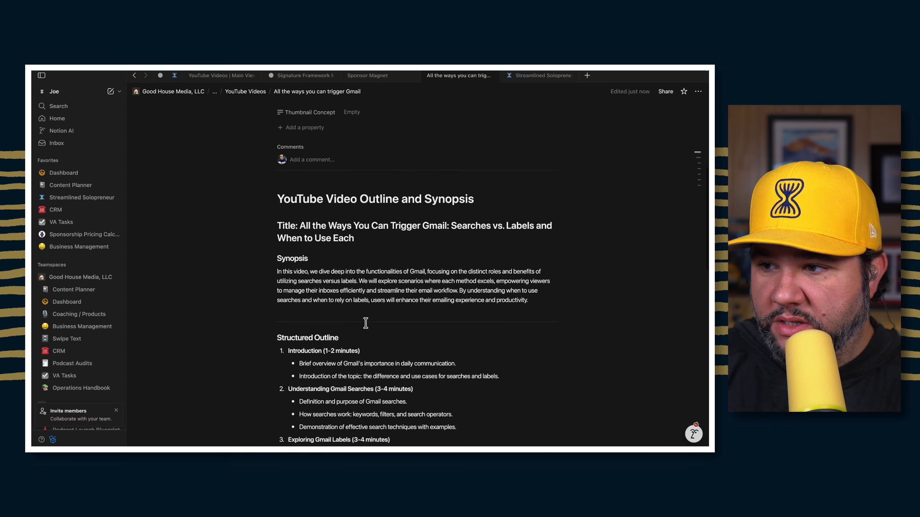
pyautogui.scroll(-2, 369, 317)
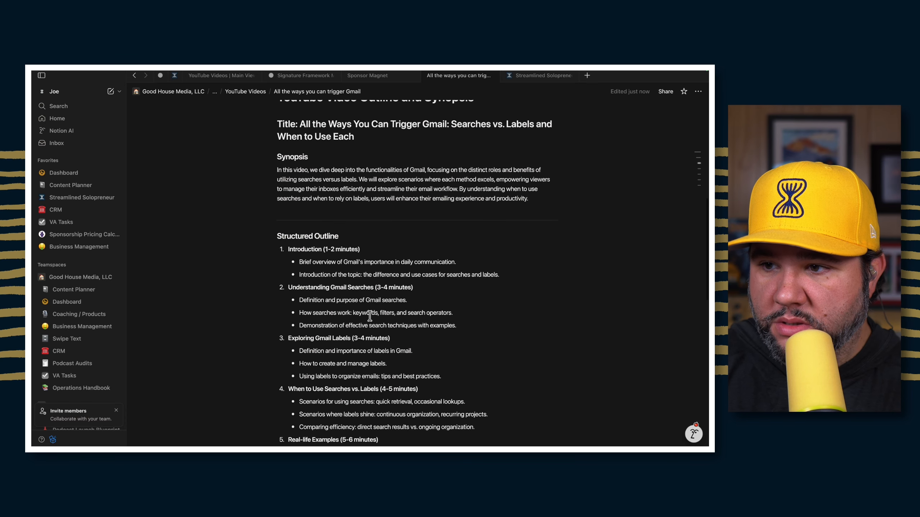
pyautogui.scroll(-2, 357, 314)
pyautogui.scroll(-2, 355, 314)
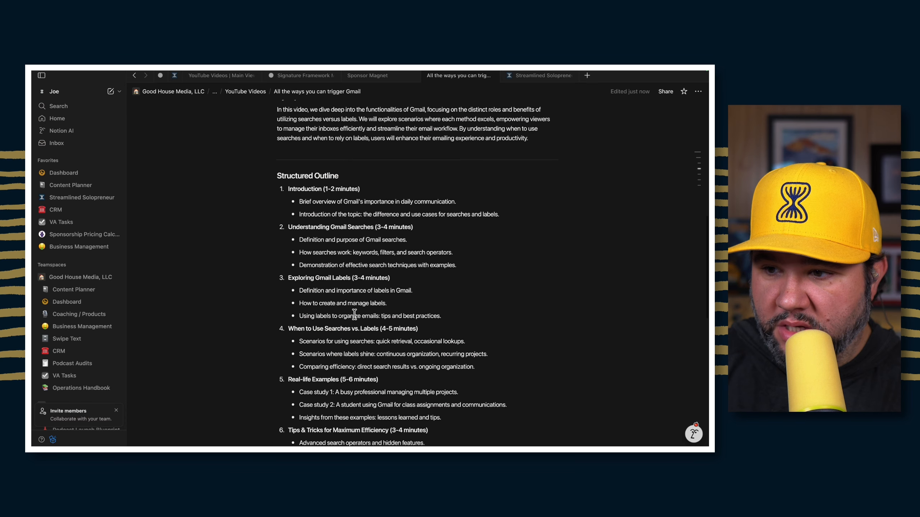
pyautogui.scroll(-2, 354, 314)
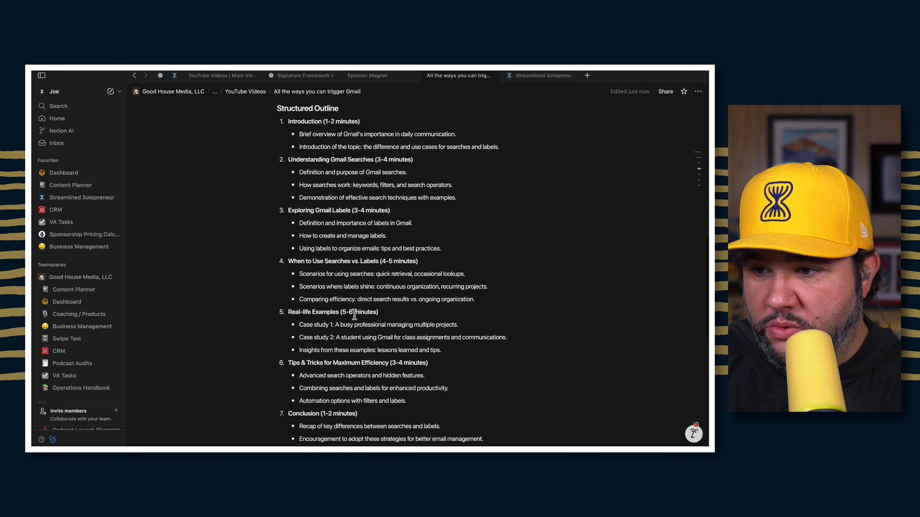
pyautogui.scroll(-3, 355, 315)
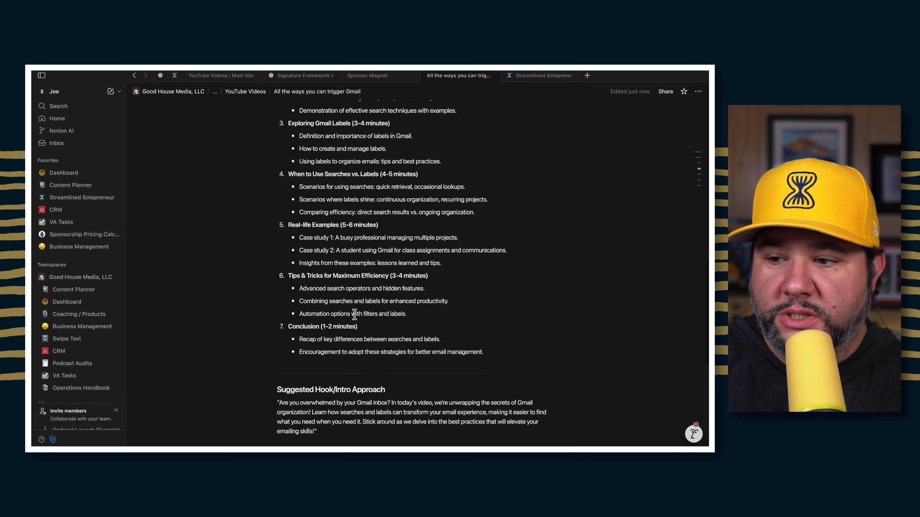
pyautogui.scroll(-2, 355, 315)
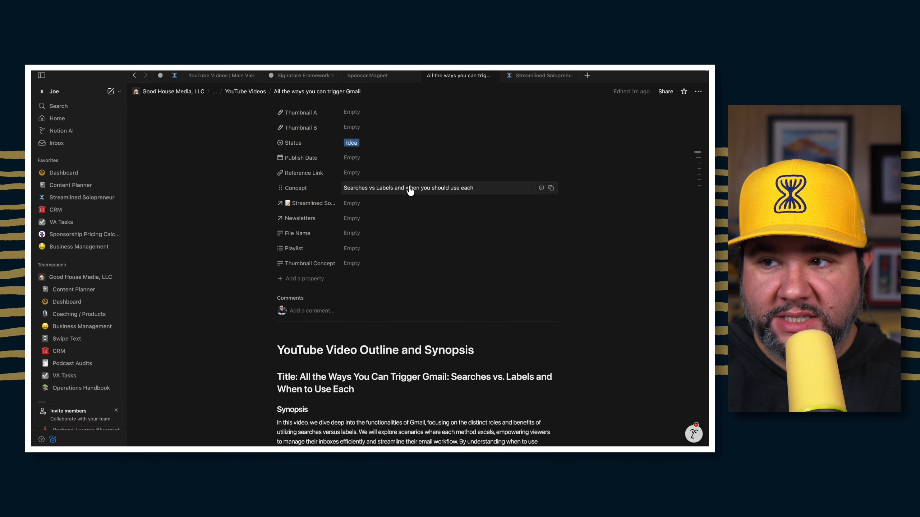
pyautogui.scroll(1, 410, 191)
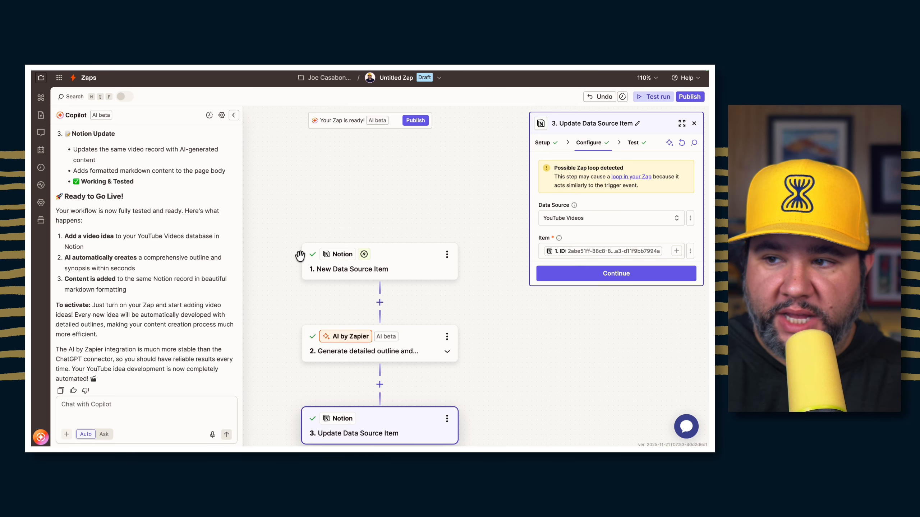
# - Switch to Notion and view the available Status options of the Gmail video page without changing the status
pyautogui.hotkey('ctrl', 'Right')
pyautogui.click(362, 146)
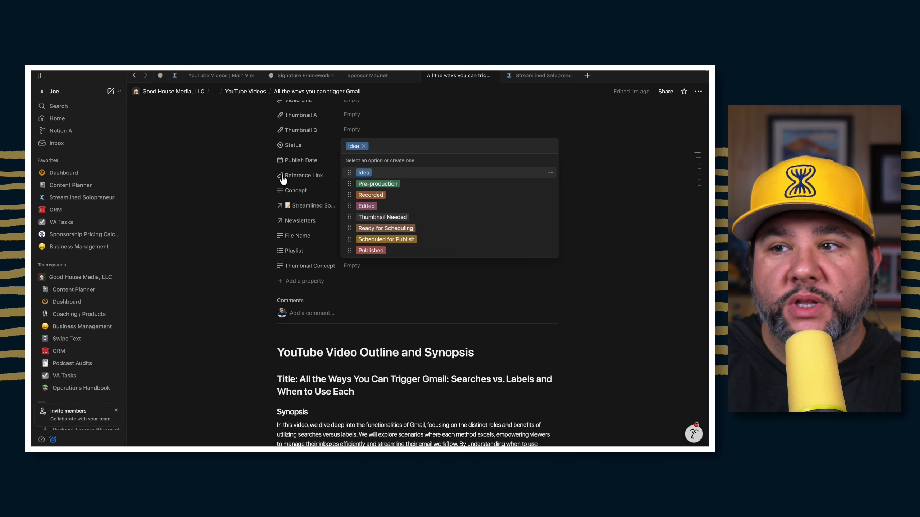
pyautogui.click(194, 177)
# - Switch back to Zapier and ask Copilot to add a filter to only run this on items with the status pre-production
pyautogui.hotkey('ctrl', 'Left')
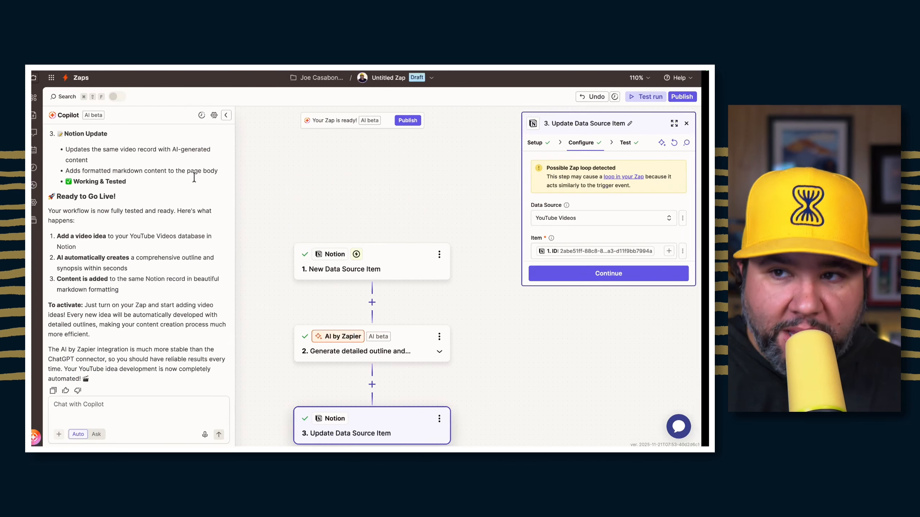
pyautogui.click(133, 409)
pyautogui.write("I'd like to add a fi")
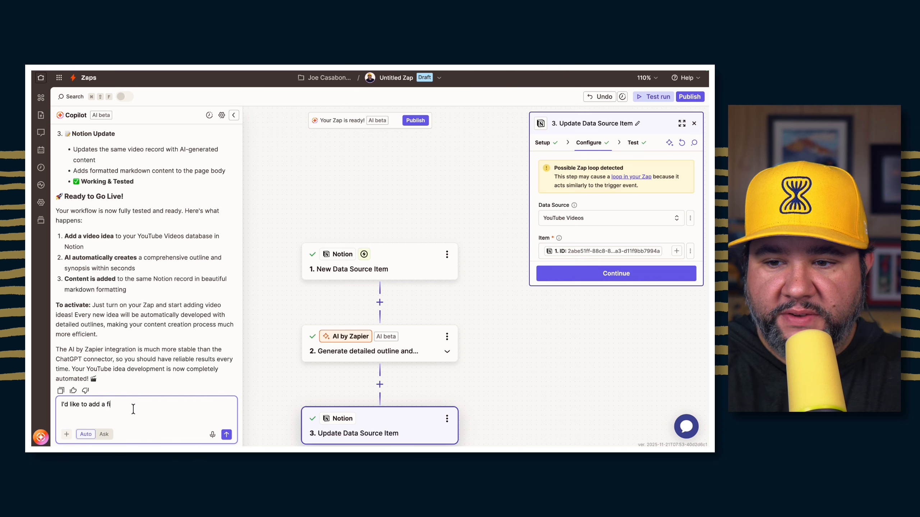
pyautogui.write('lter, to onl')
pyautogui.write('y r')
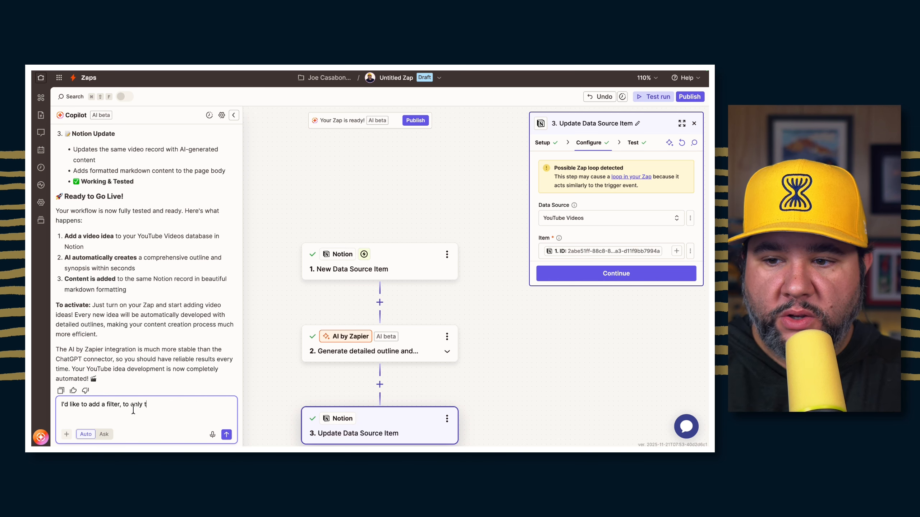
pyautogui.write('un this on items with the')
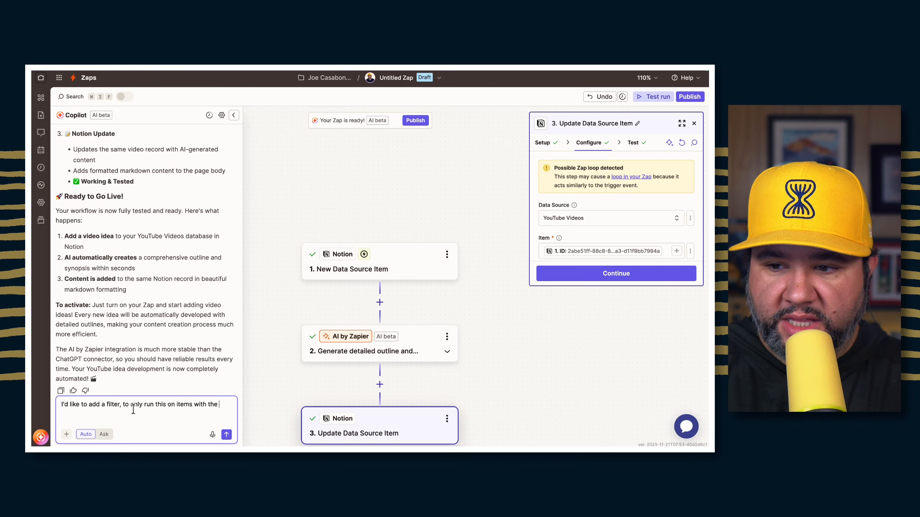
pyautogui.write(' status pre-prod')
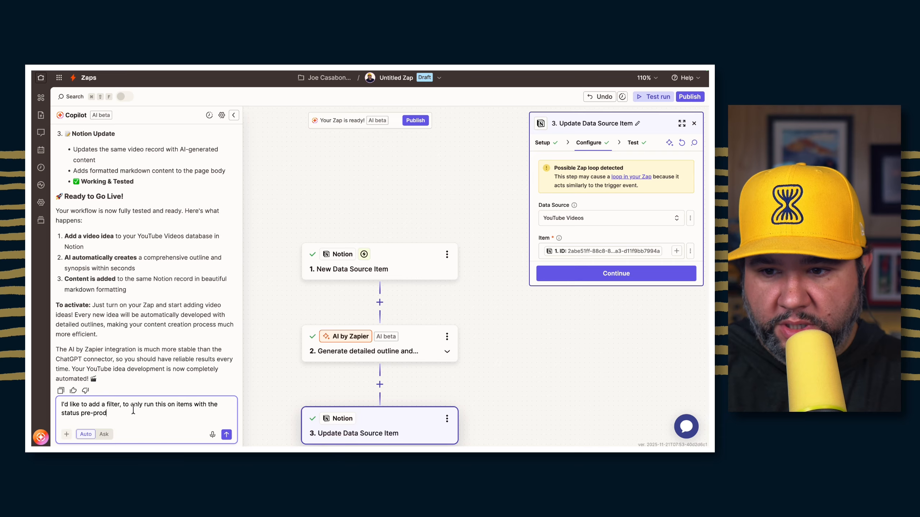
pyautogui.write('uction')
pyautogui.press('Return')
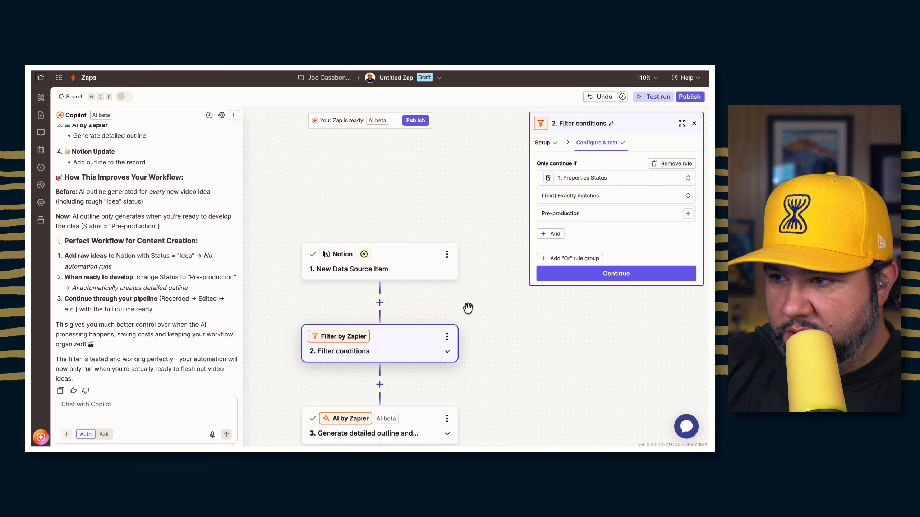
# - Compare the filter's Pre-production value with the Status options on the Notion page and return to Zapier
pyautogui.hotkey('ctrl', 'Right')
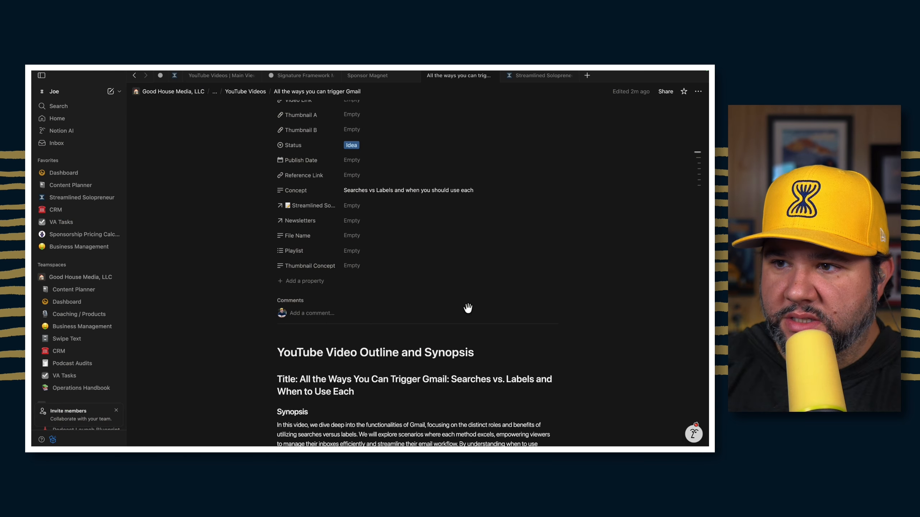
pyautogui.click(374, 147)
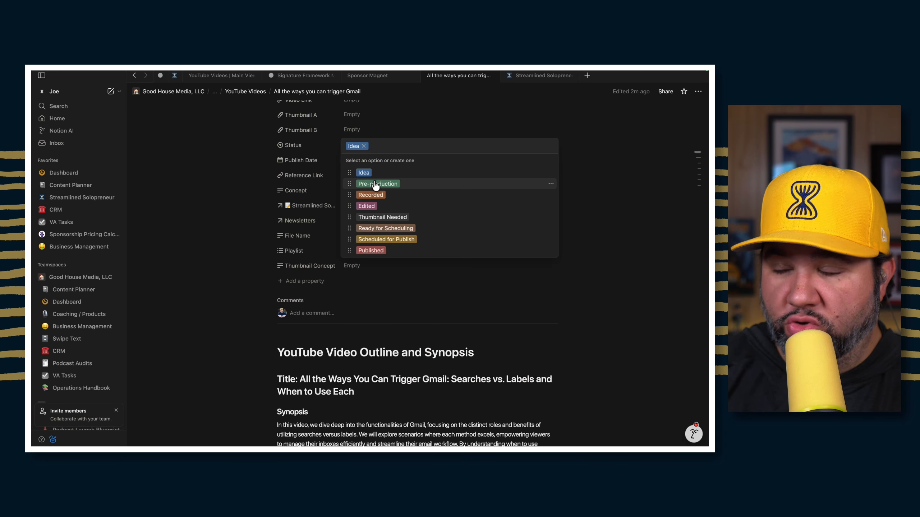
pyautogui.hotkey('ctrl', 'Left')
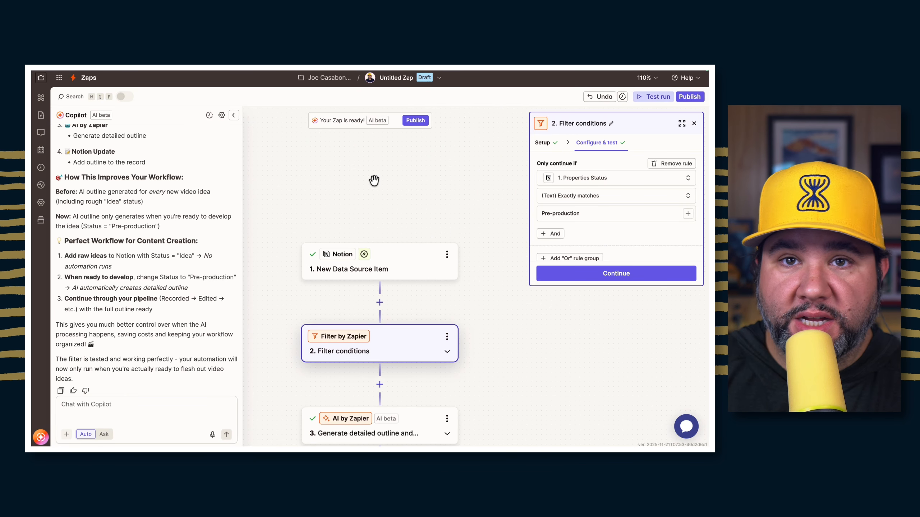
# - Check the filter's test record and the remaining steps of the Zap, and publish the Zap
pyautogui.scroll(-3, 543, 195)
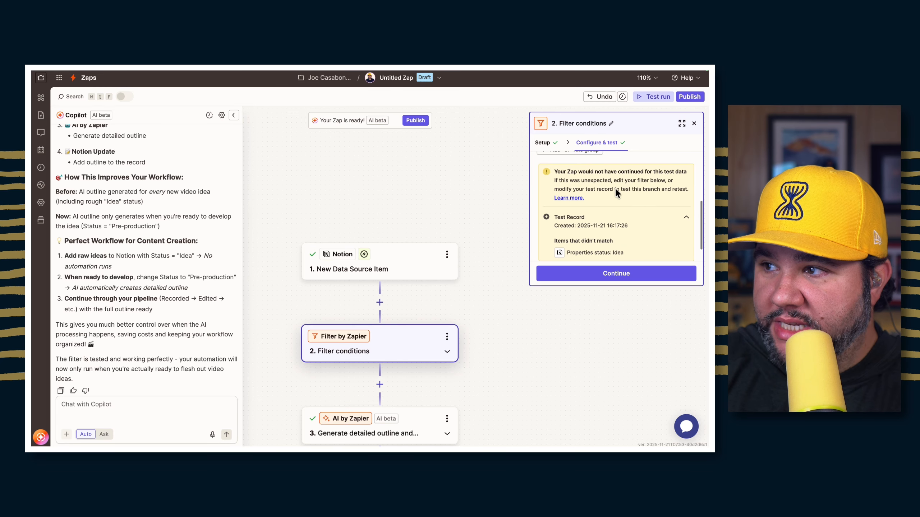
pyautogui.scroll(-3, 452, 207)
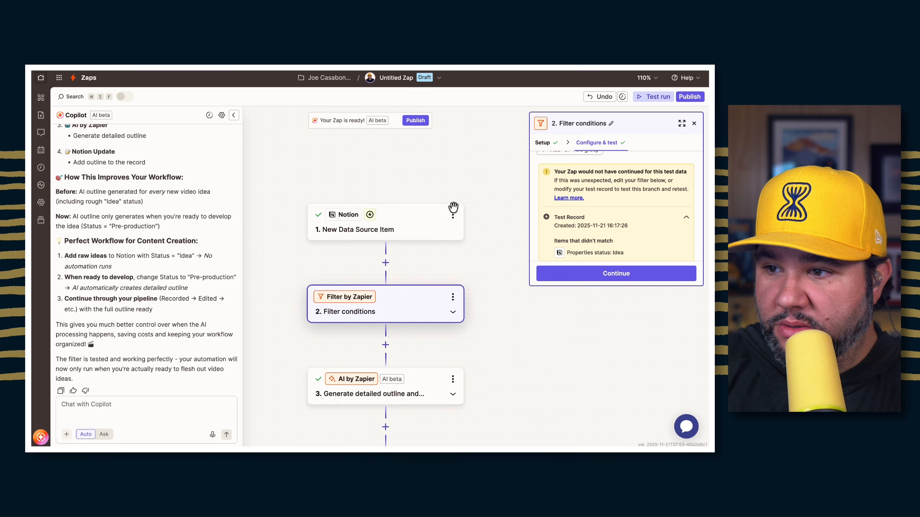
pyautogui.click(690, 96)
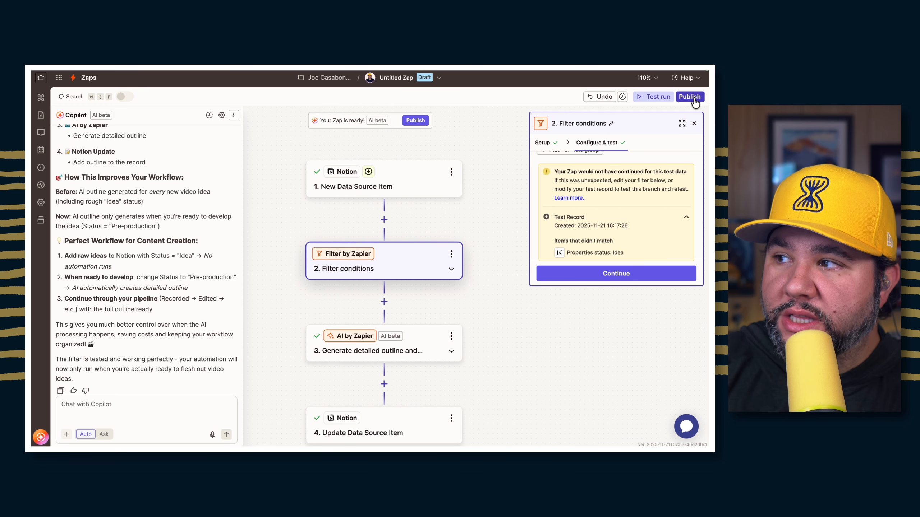
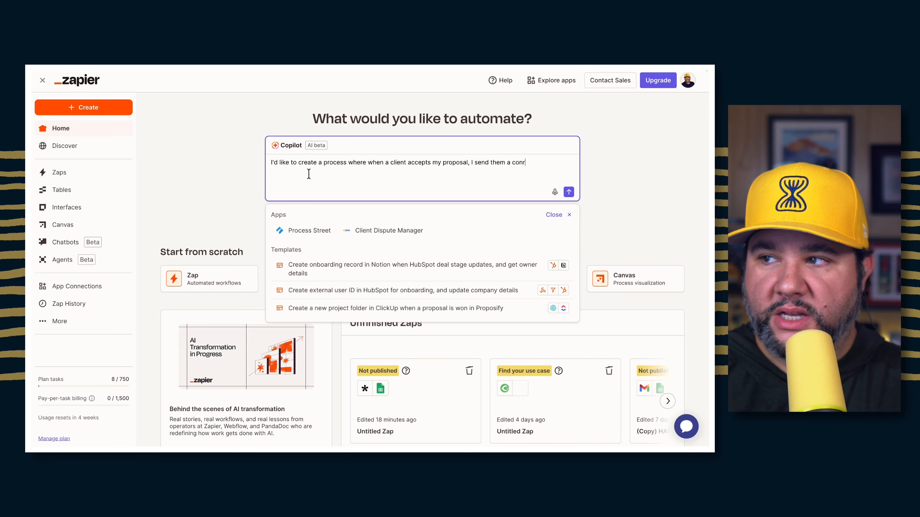
# - Ask Copilot for a process that sends a contract and invoice when a client accepts the proposal, and creates a Google Drive folder once the invoice is paid
pyautogui.press('BackSpace')
pyautogui.write('tract and an invo')
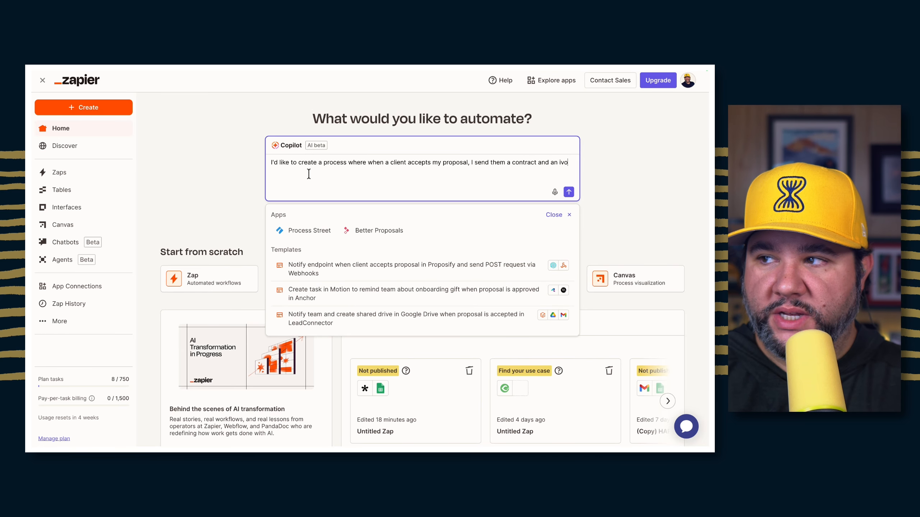
pyautogui.press('BackSpace')
pyautogui.press('BackSpace')
pyautogui.write('nvoice. Once ty')
pyautogui.press('BackSpace')
pyautogui.write('he inv')
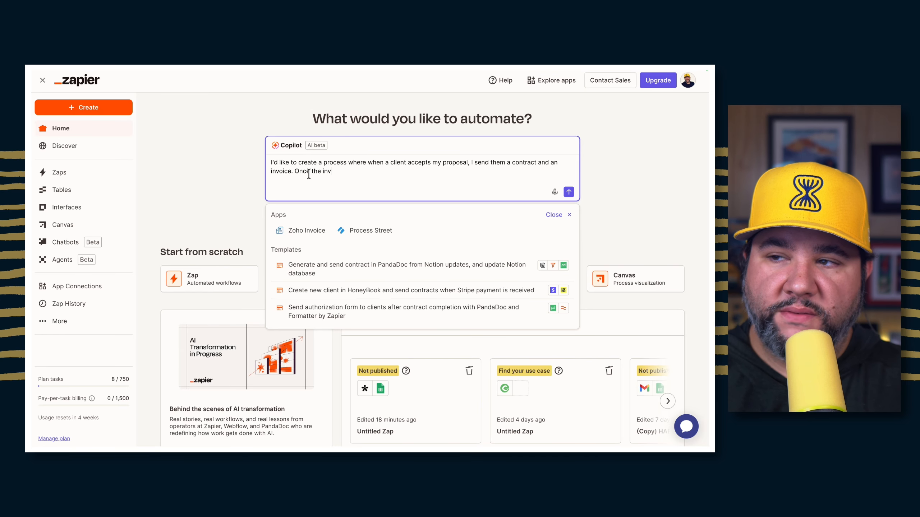
pyautogui.write('oice is paid ')
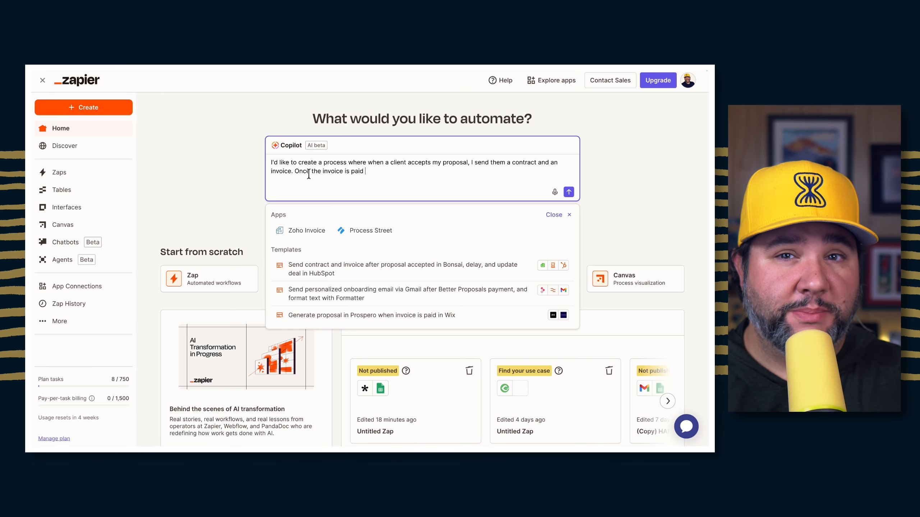
pyautogui.write("I'd like to create a Google Drive folde folder")
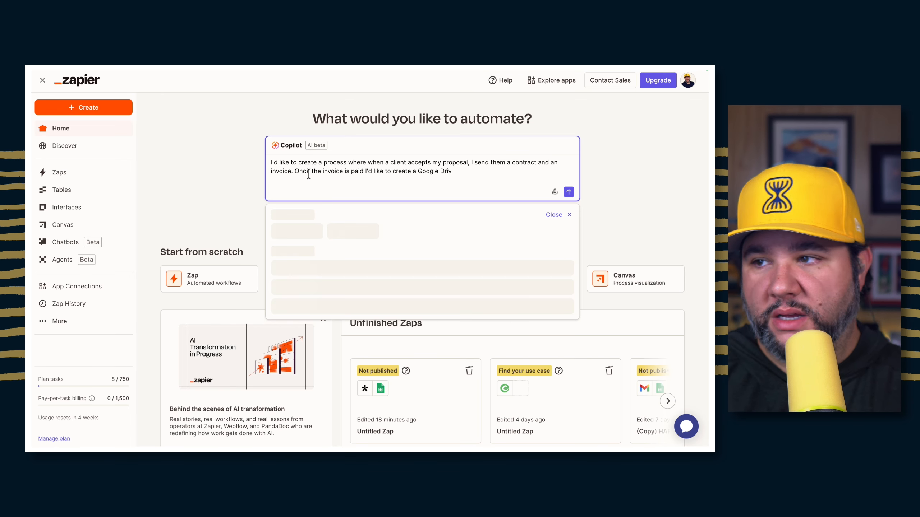
pyautogui.write(' for ')
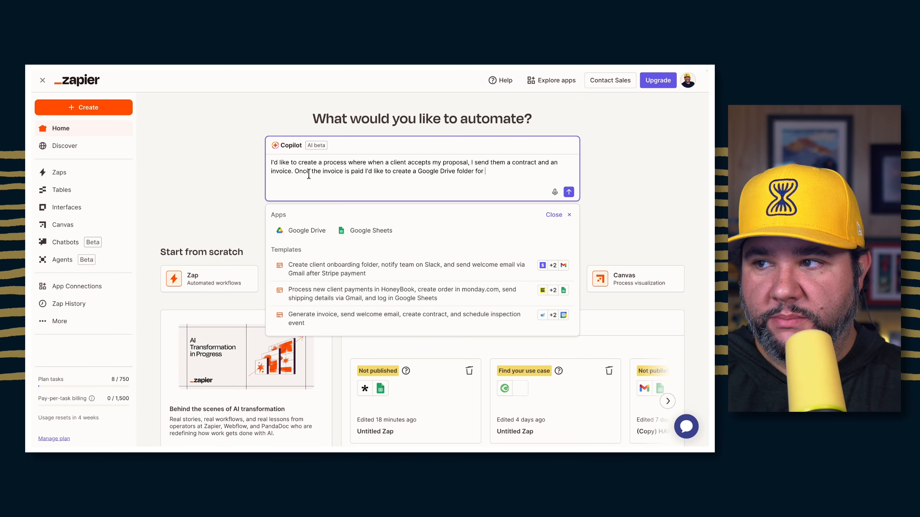
pyautogui.write('them.')
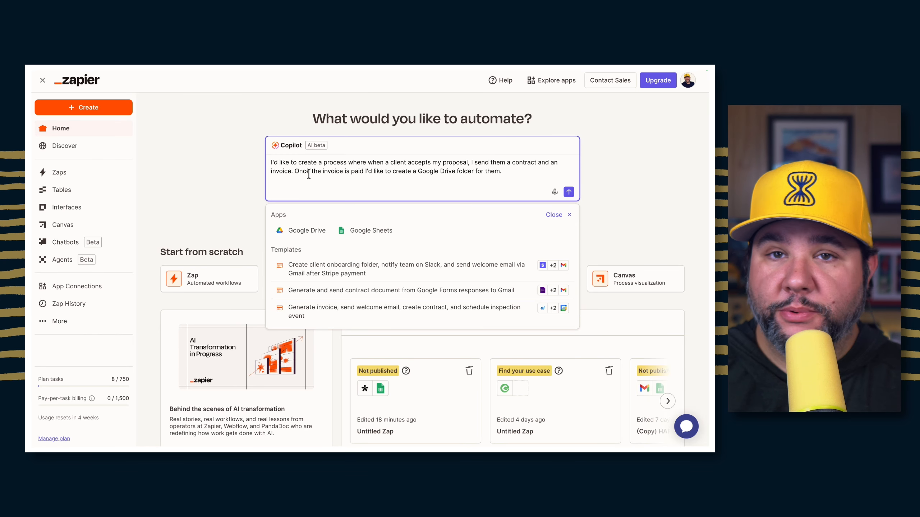
pyautogui.press('Return')
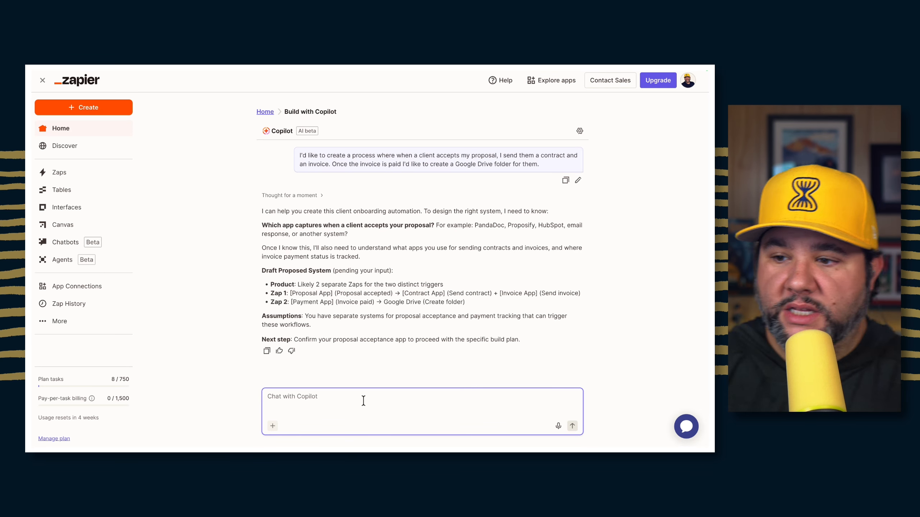
# - Tell Copilot that Notion is used as the CRM with a simple status of "won."
pyautogui.write('I use notion for m')
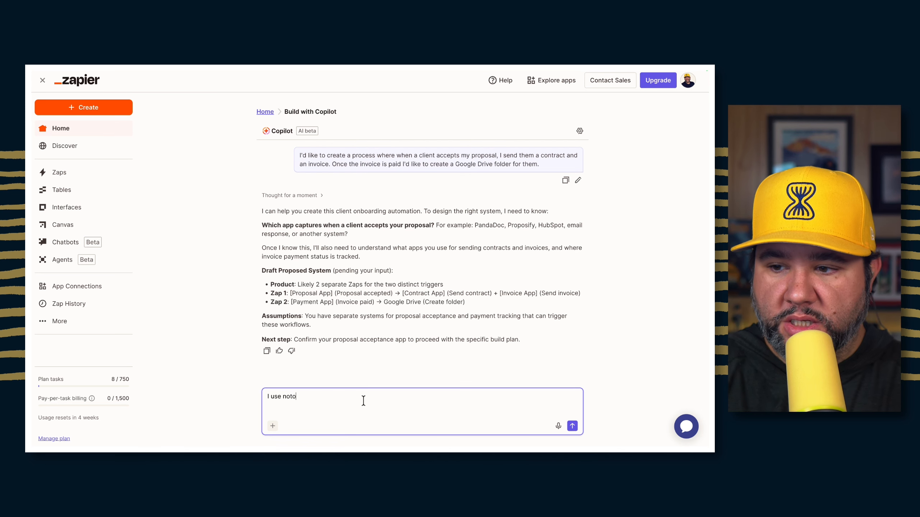
pyautogui.write('y CRM with a ')
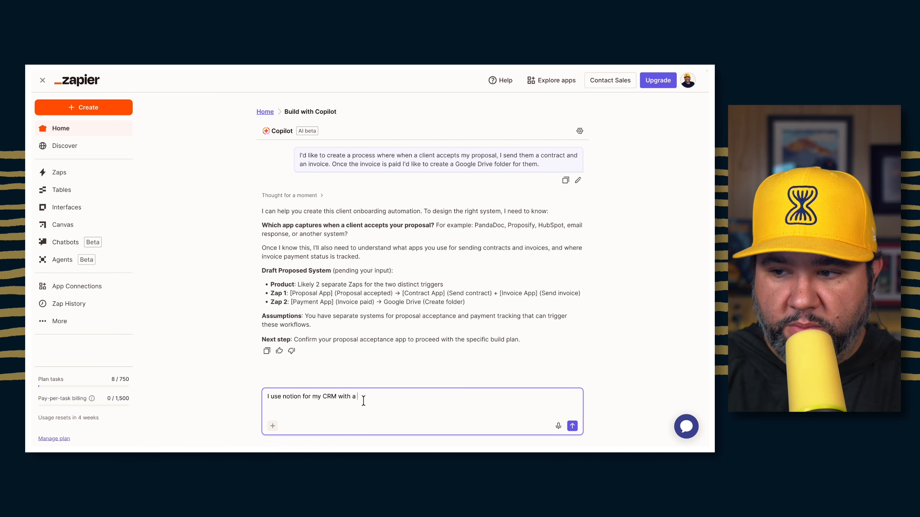
pyautogui.write('simple stat')
pyautogui.press('BackSpace')
pyautogui.press('BackSpace')
pyautogui.write('tatus of ')
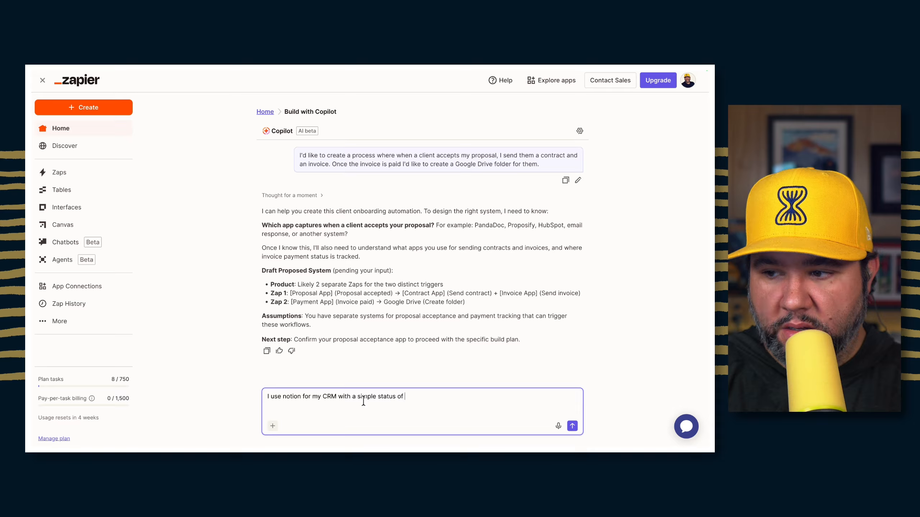
pyautogui.write('"won."')
pyautogui.press('Return')
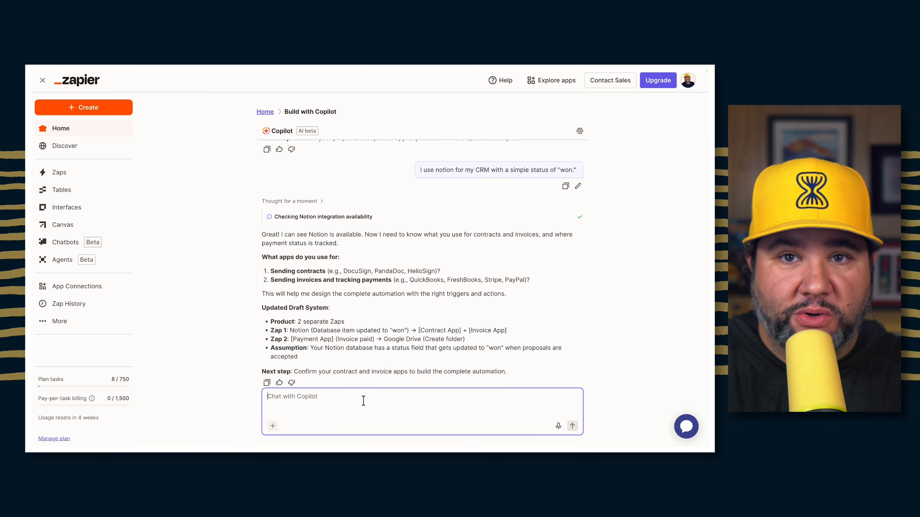
# - Tell Copilot that contracts are sent with Google Docs eSignature and that Quickbooks is the invoice app
pyautogui.write('Google Docs eSi')
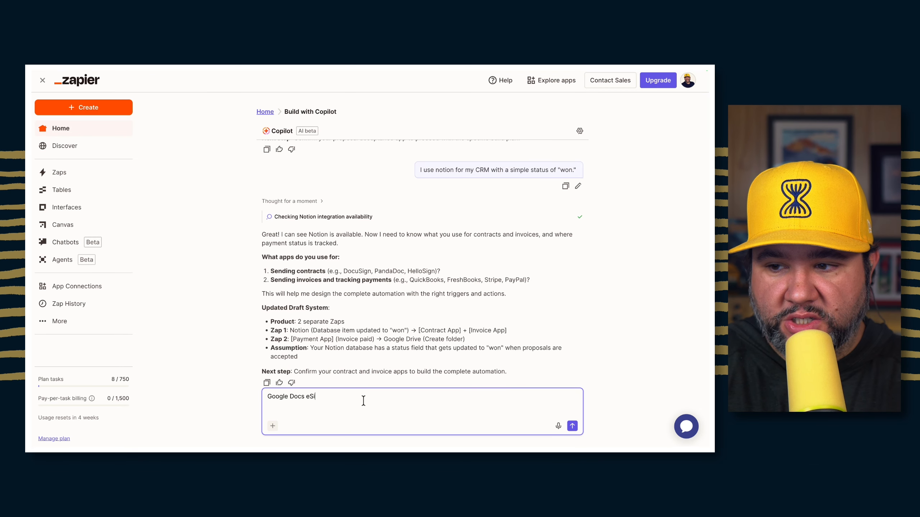
pyautogui.write('gnature is how I sent ')
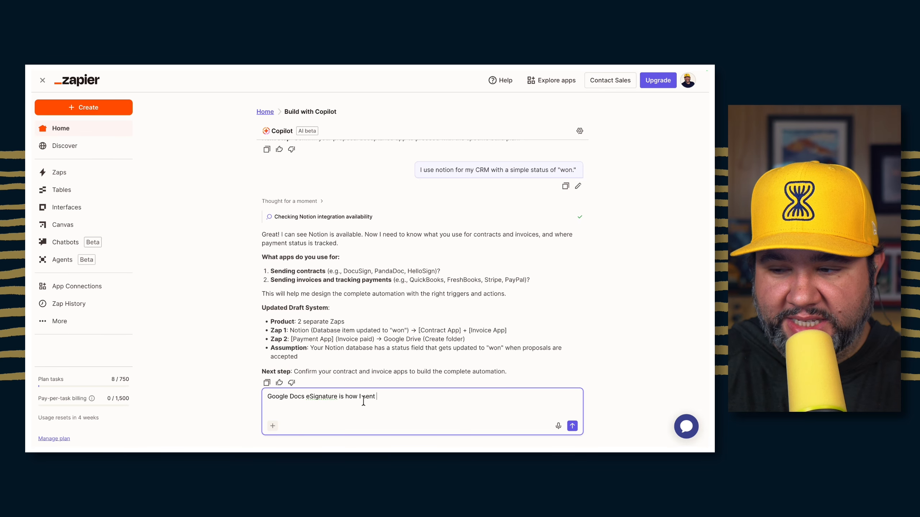
pyautogui.write('contracts. Quick')
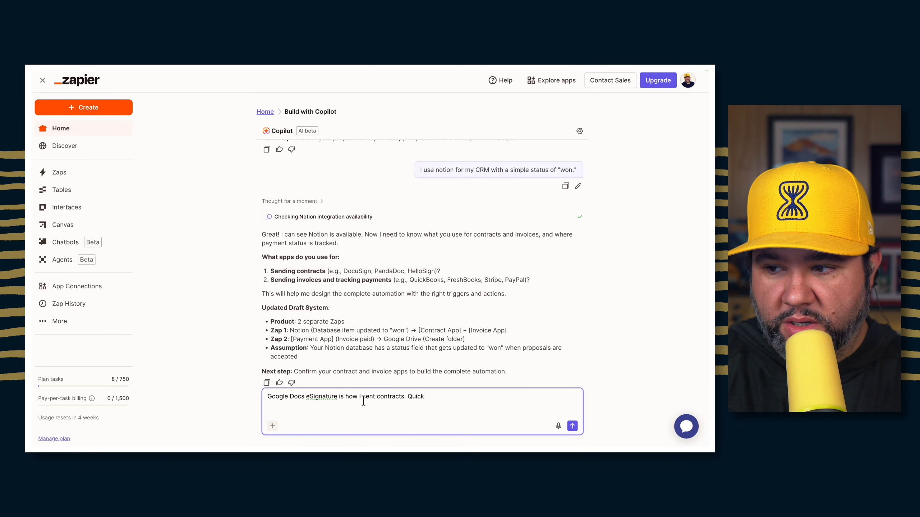
pyautogui.write('books is my invoice app')
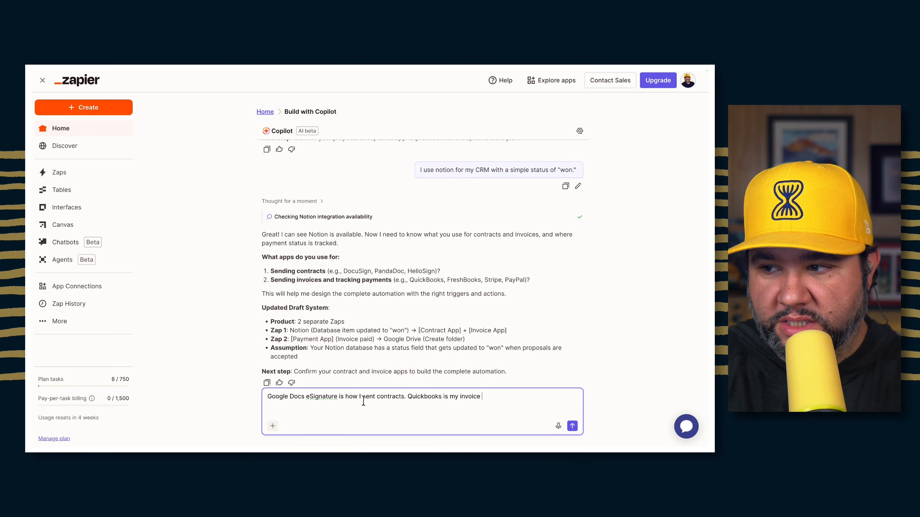
pyautogui.press('Return')
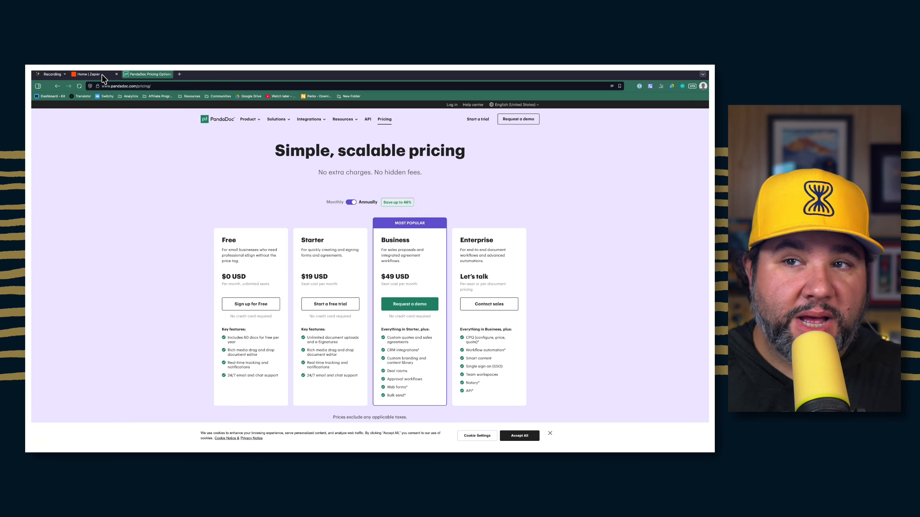
# - Switch back to Zapier, tell Copilot that a PDF is created when someone signs a document in Google Docs, and continue with the Zap Editor
pyautogui.click(97, 74)
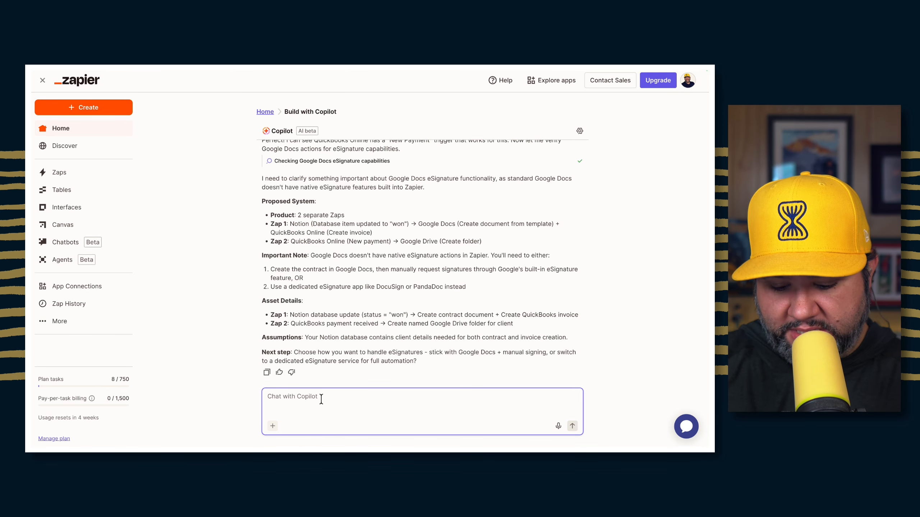
pyautogui.write('When someone si')
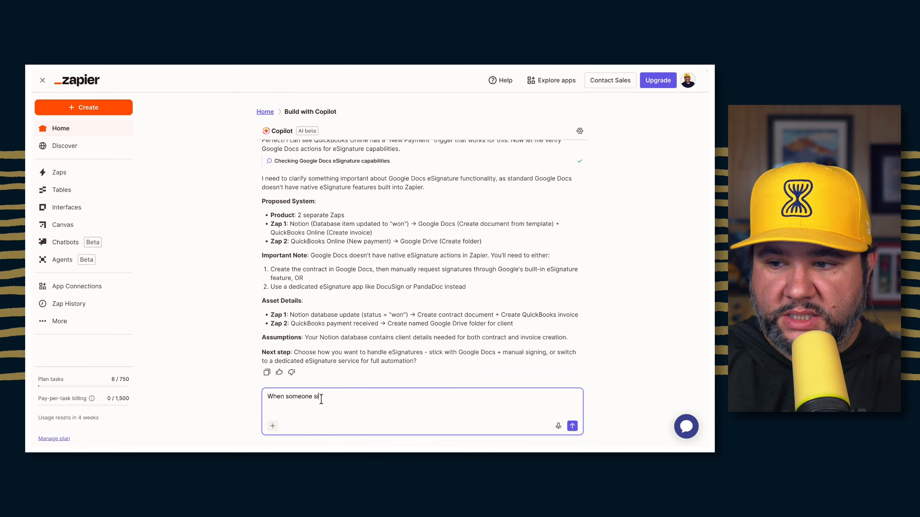
pyautogui.write('gns a soc')
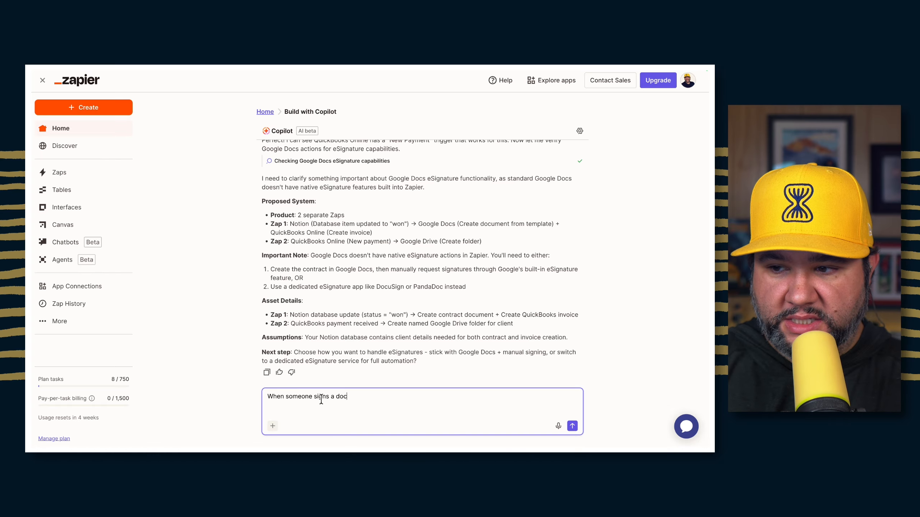
pyautogui.write('ument in Google D')
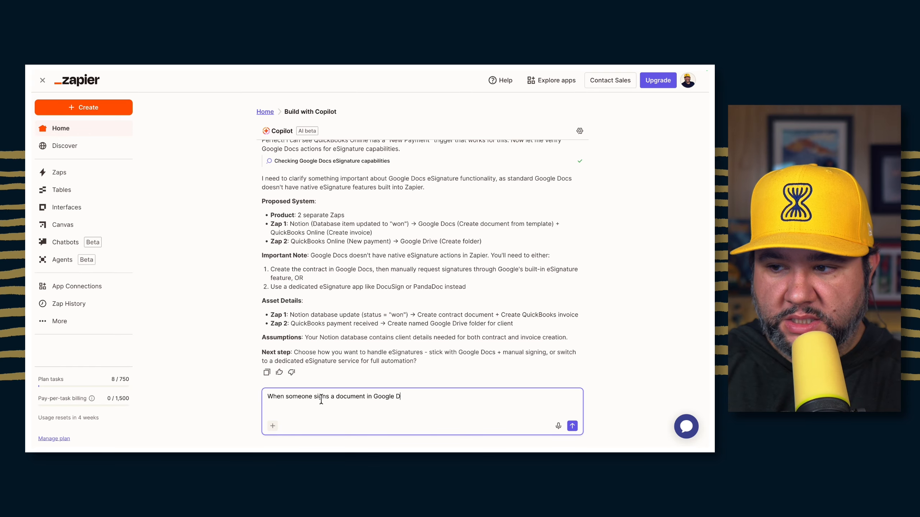
pyautogui.write('ocs, a PDF is cre')
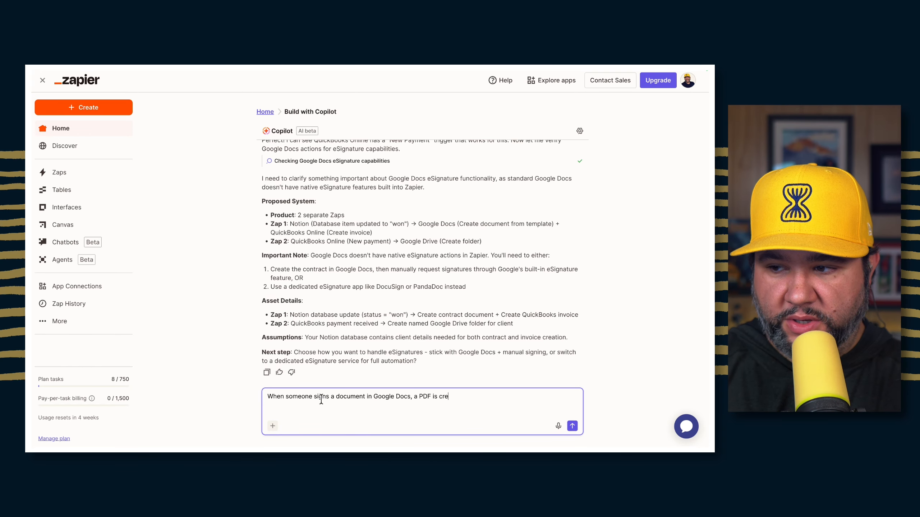
pyautogui.write('ated.')
pyautogui.press('Return')
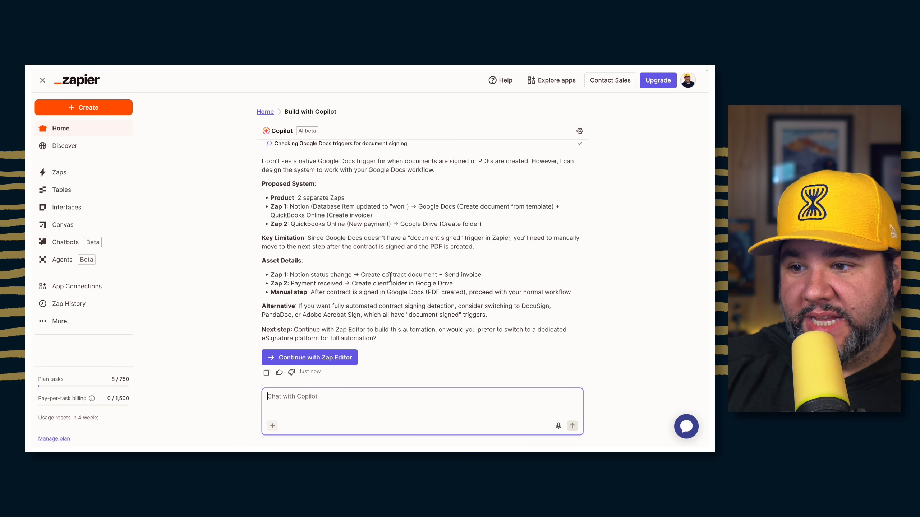
pyautogui.click(312, 358)
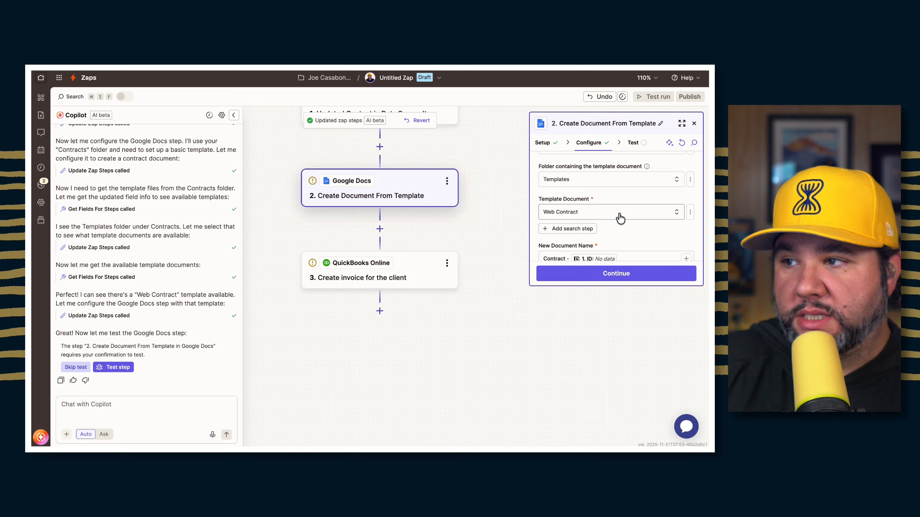
# - View the available template documents of the Google Docs step and examine the Notion trigger's test record without changing either
pyautogui.click(620, 217)
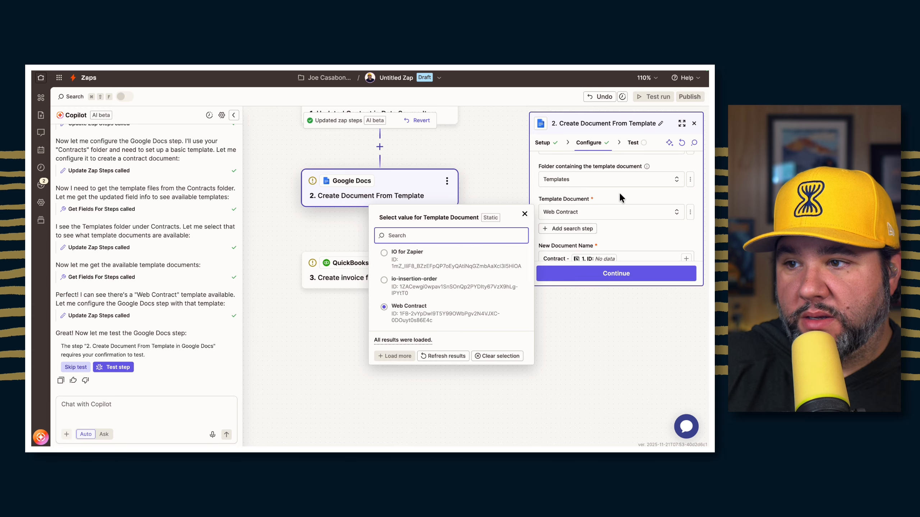
pyautogui.click(618, 232)
pyautogui.scroll(-5, 617, 229)
pyautogui.scroll(5, 618, 228)
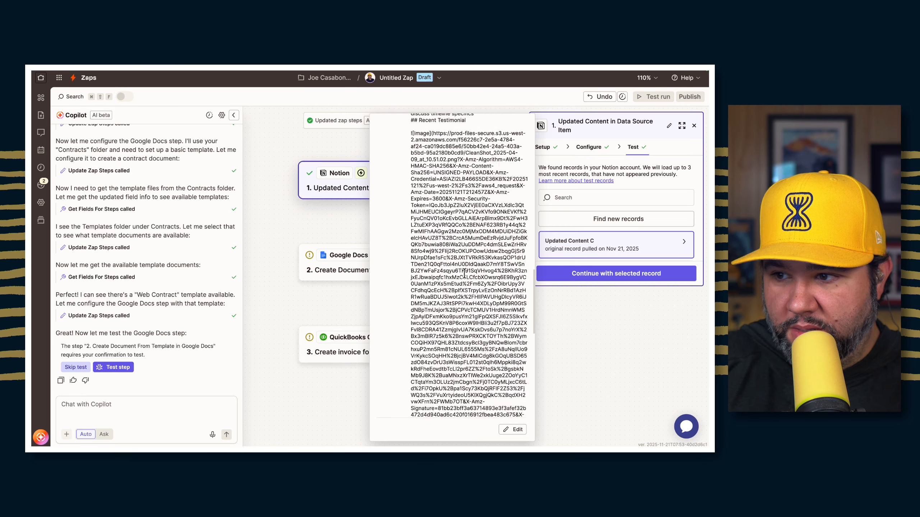
pyautogui.scroll(10, 464, 272)
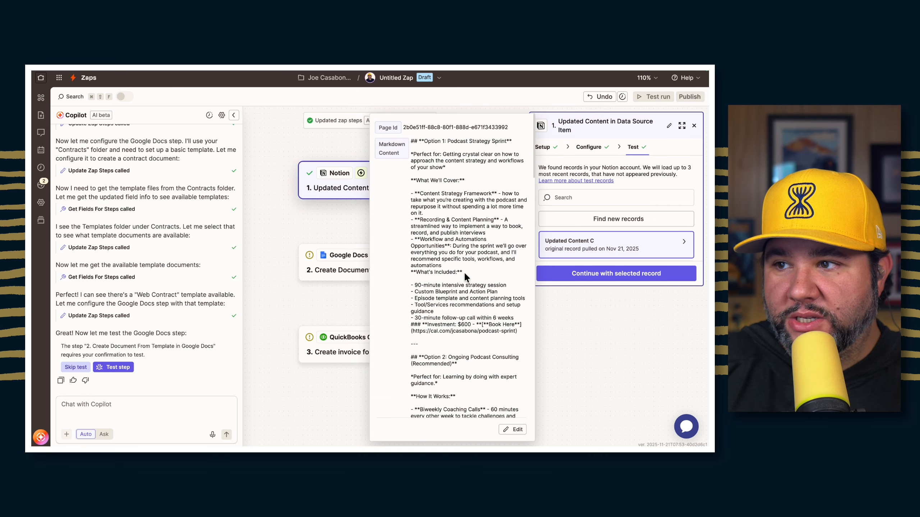
pyautogui.click(575, 362)
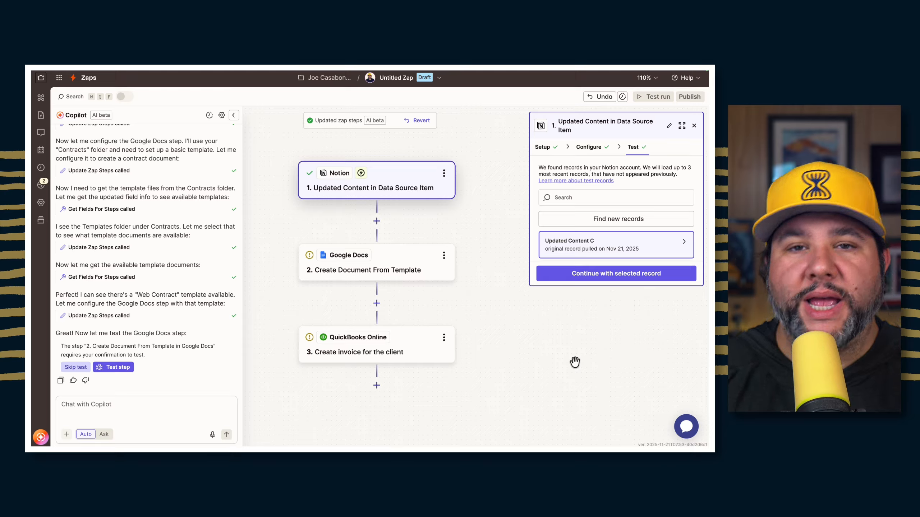